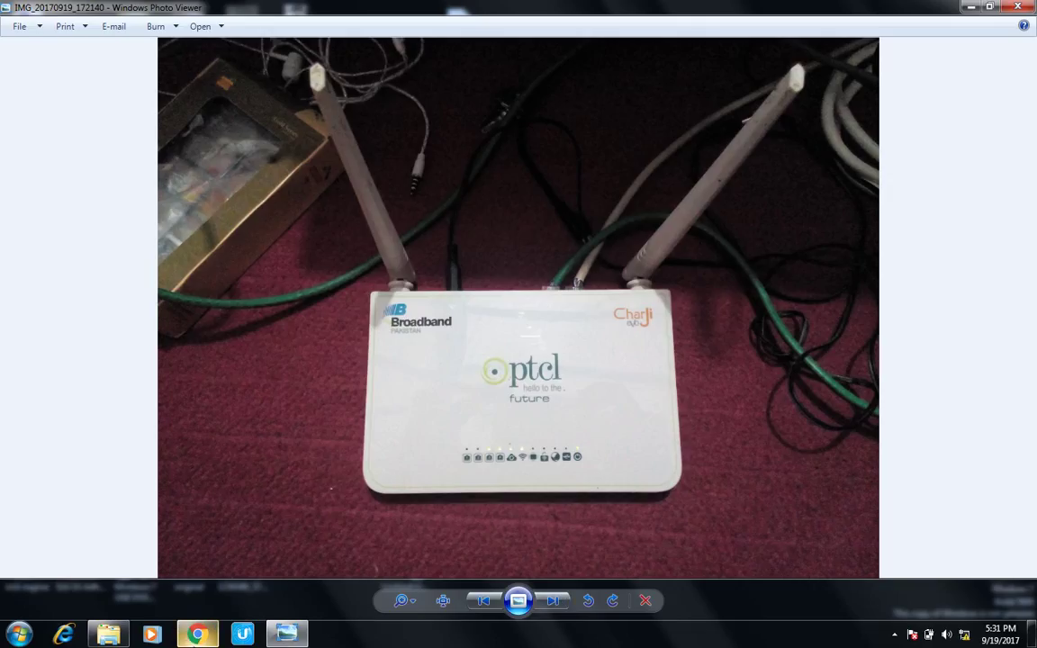
Step: Log in to the PTCL router admin page with the administrator username and password
{"action": "left_click", "coordinate": [197, 634]}
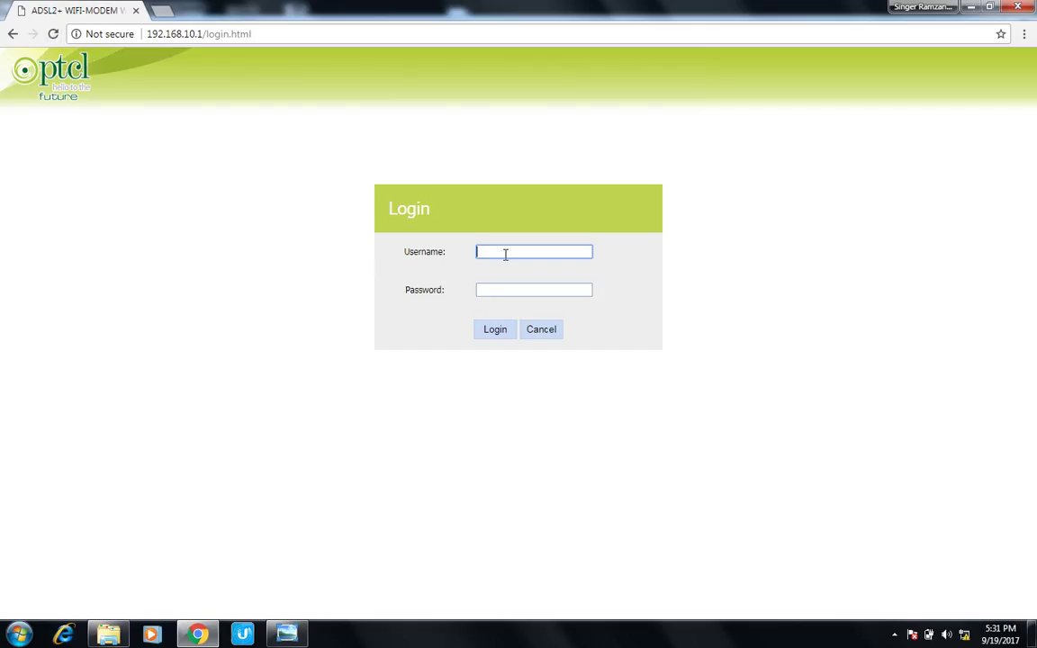
{"action": "type", "text": "ad"}
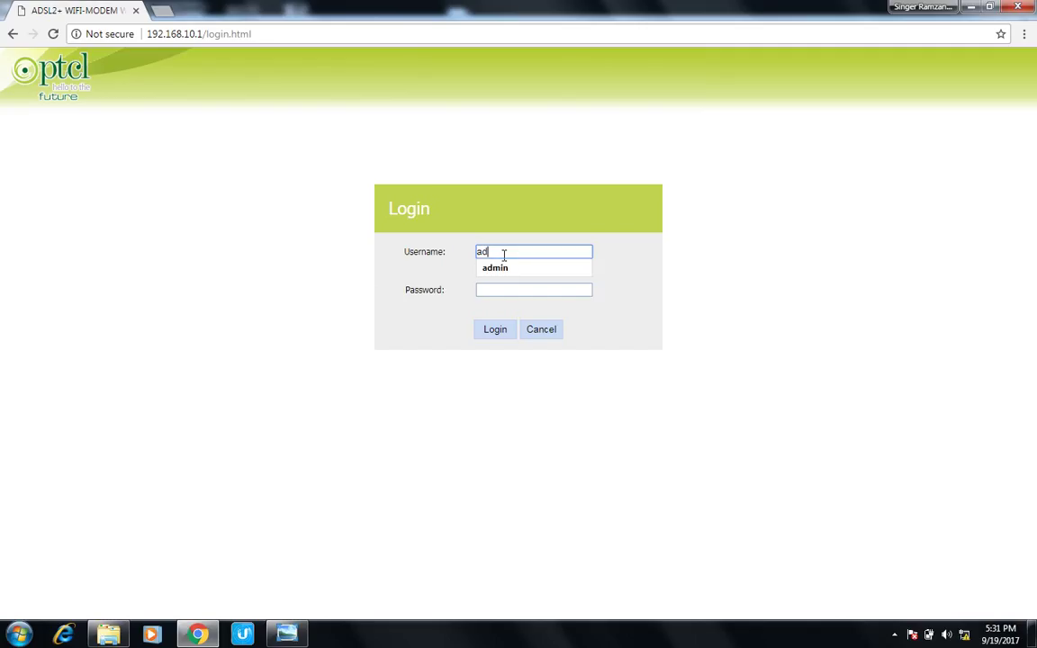
{"action": "type", "text": "min"}
{"action": "left_click", "coordinate": [505, 273]}
{"action": "left_click", "coordinate": [504, 292]}
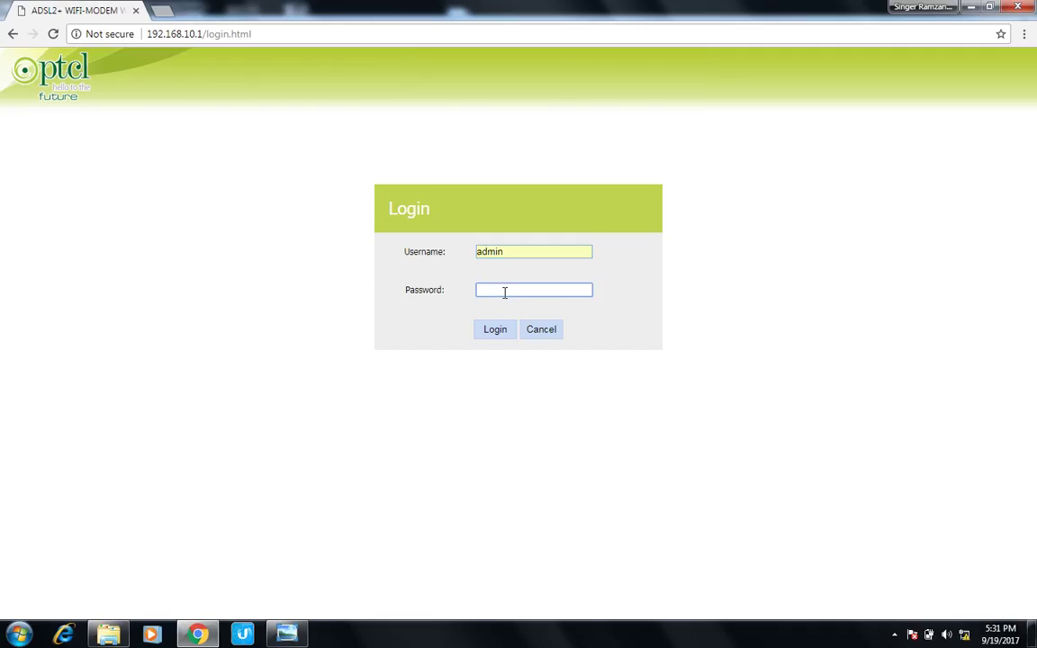
{"action": "type", "text": "admin"}
{"action": "key", "text": "BackSpace"}
{"action": "key", "text": "BackSpace"}
{"action": "key", "text": "BackSpace"}
{"action": "key", "text": "BackSpace"}
{"action": "key", "text": "BackSpace"}
{"action": "type", "text": "admin"}
{"action": "key", "text": "Return"}
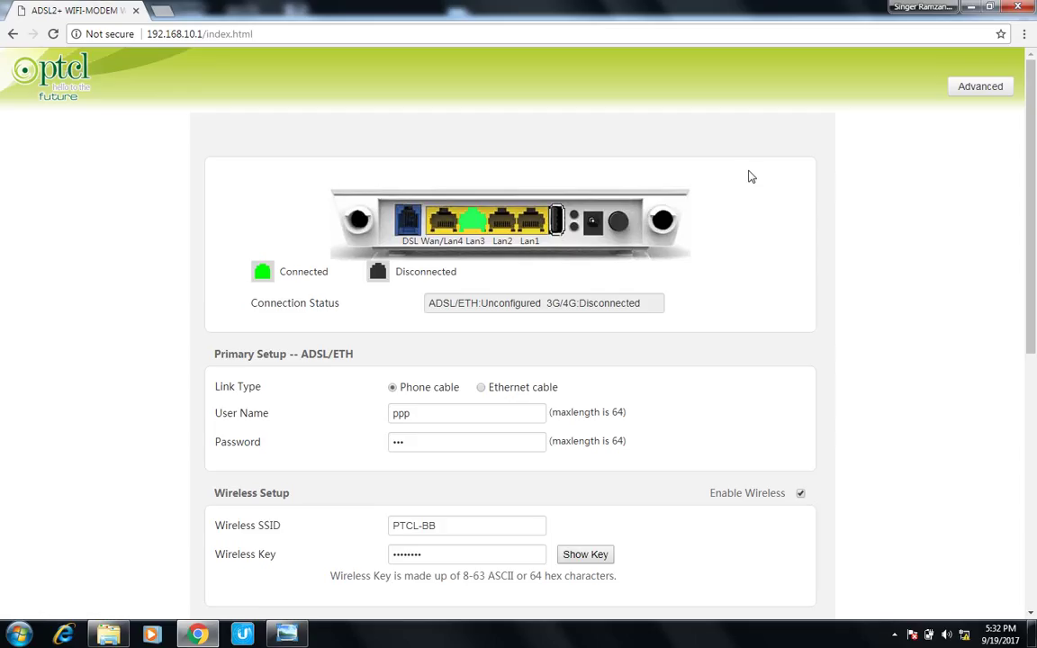
Step: Go to the Advanced area and view Device Info, which shows the WAN not connected
{"action": "left_click_drag", "start_coordinate": [1033, 148], "coordinate": [1007, 132]}
{"action": "left_click", "coordinate": [981, 88]}
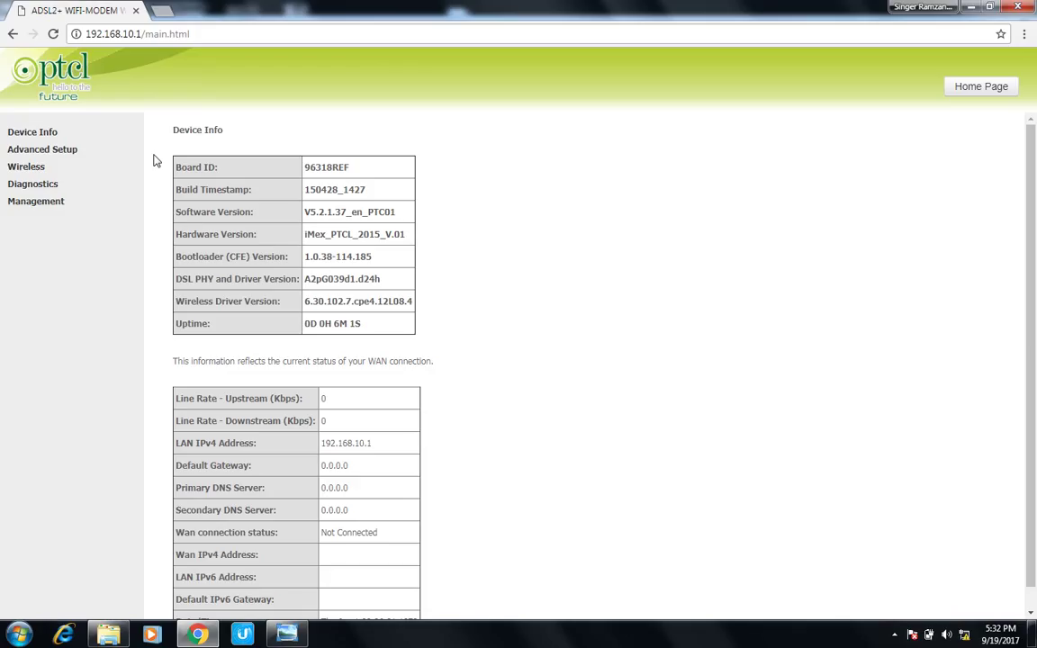
{"action": "left_click", "coordinate": [35, 136]}
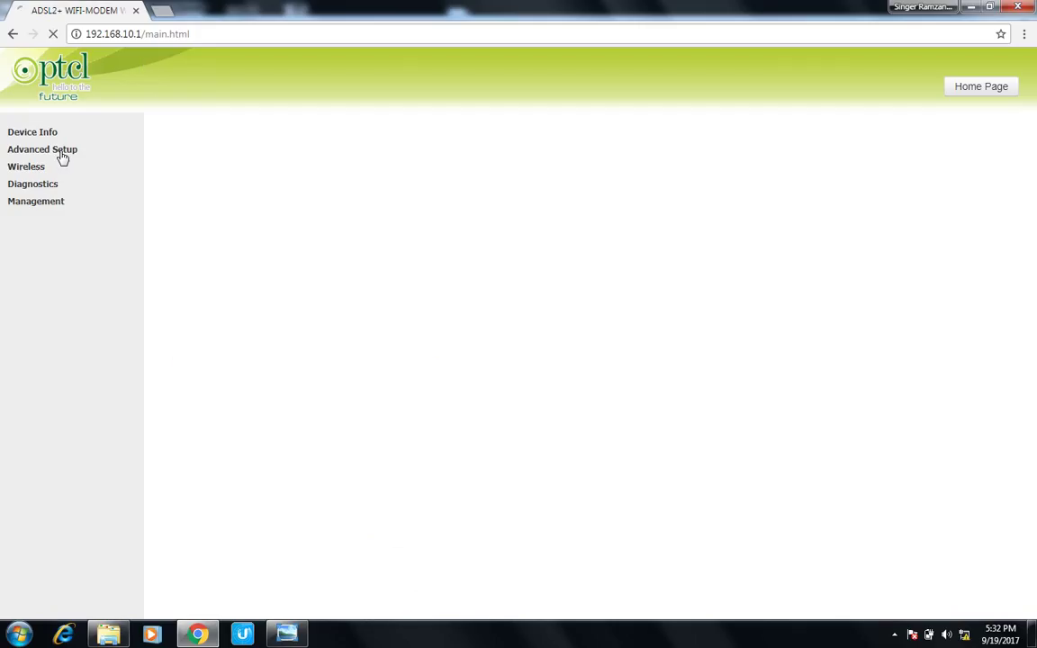
Step: Under Advanced Setup > LAN, edit the router IP address from 192.168.10.1 to 192.168.1.1
{"action": "left_click", "coordinate": [47, 155]}
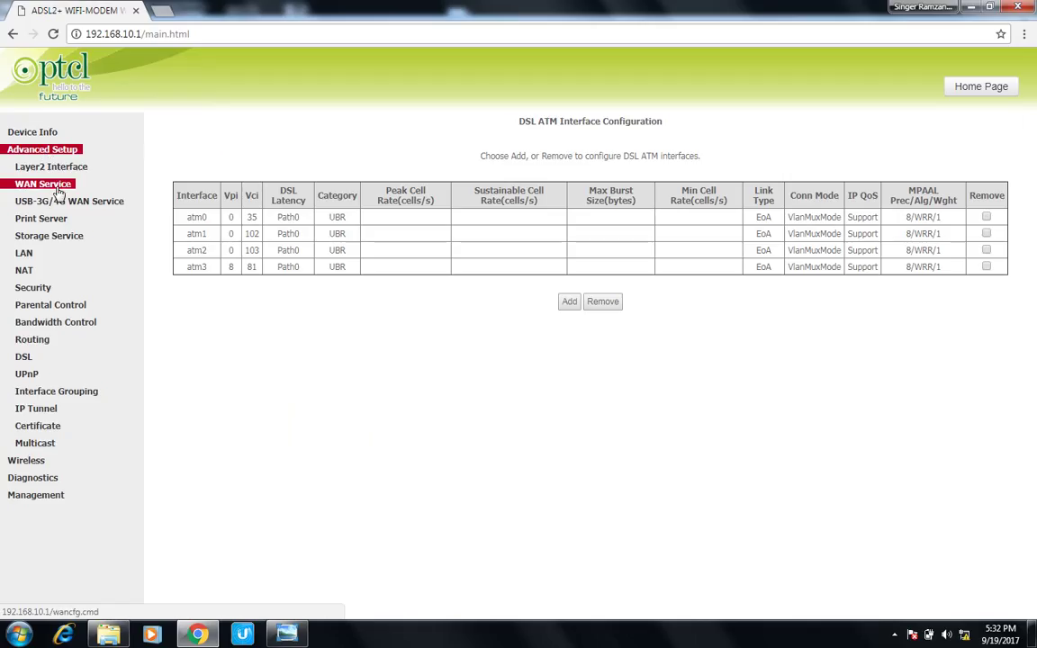
{"action": "left_click", "coordinate": [29, 256]}
{"action": "left_click", "coordinate": [335, 183]}
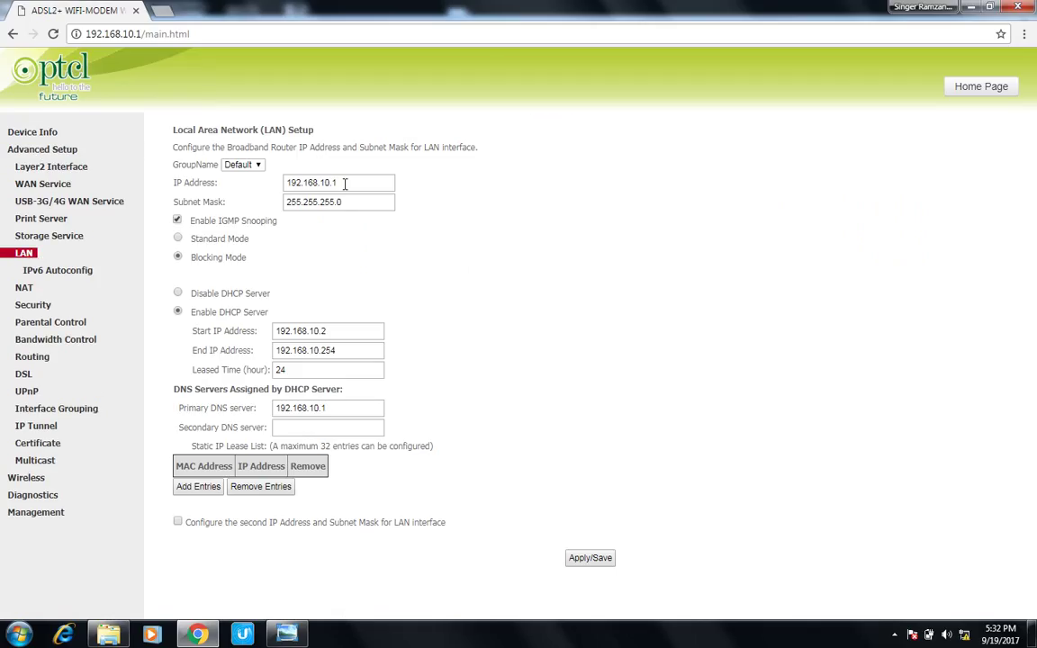
{"action": "left_click_drag", "start_coordinate": [334, 183], "coordinate": [266, 172]}
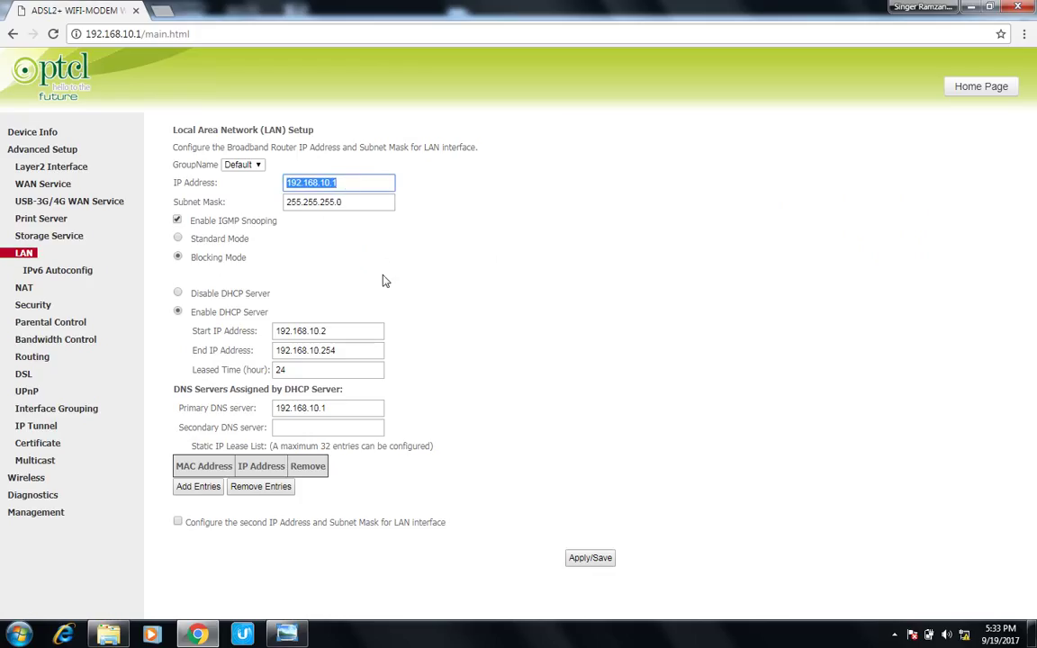
{"action": "left_click", "coordinate": [334, 183]}
{"action": "key", "text": "BackSpace"}
{"action": "key", "text": "BackSpace"}
{"action": "key", "text": "BackSpace"}
{"action": "type", "text": ".1"}
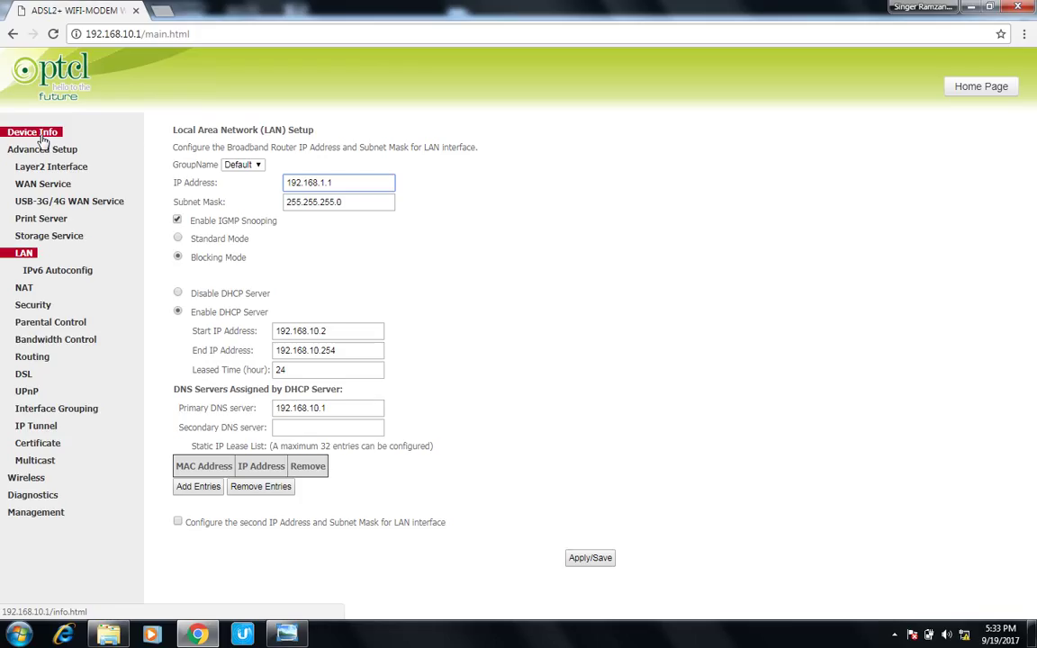
Step: Add eth0/eth0 as an Ethernet WAN interface under Layer2 Interface > ETH Interface
{"action": "left_click", "coordinate": [42, 140]}
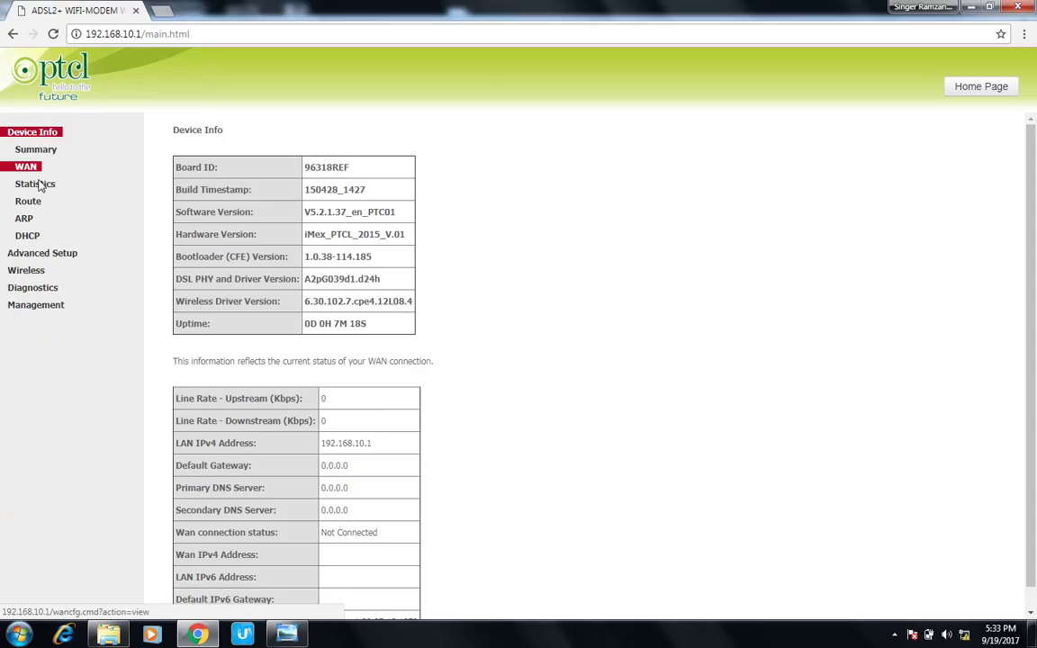
{"action": "left_click", "coordinate": [38, 253]}
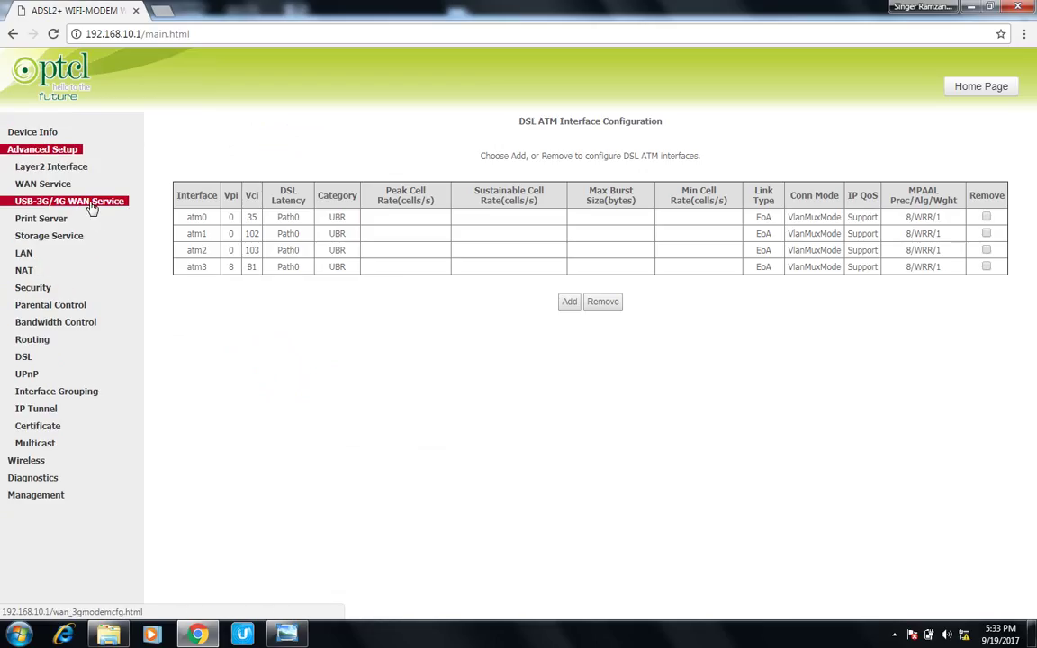
{"action": "left_click", "coordinate": [34, 169]}
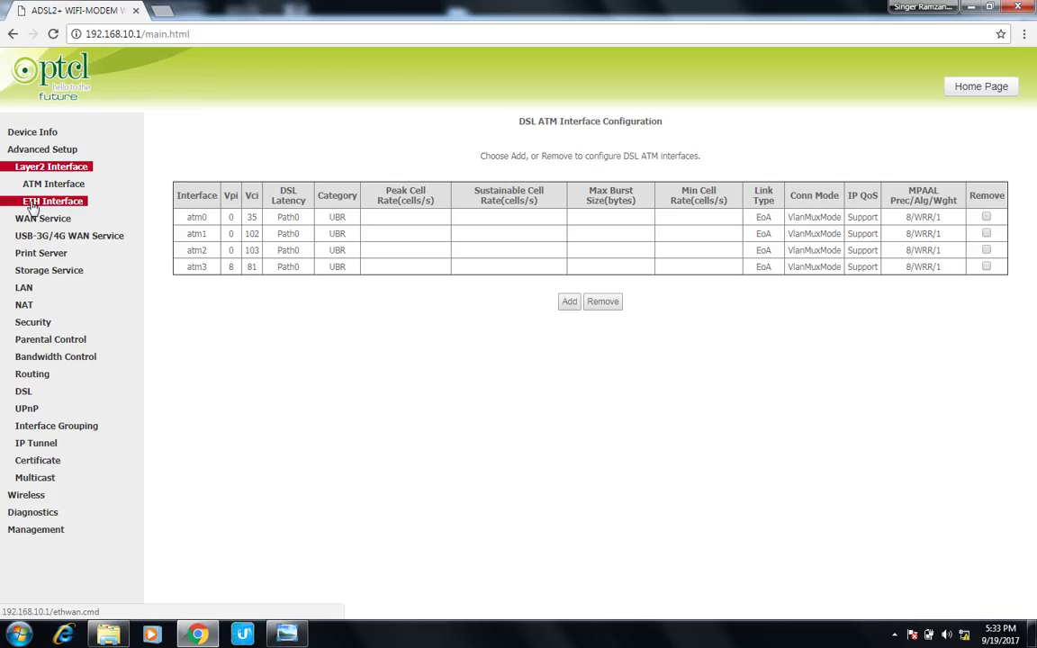
{"action": "left_click", "coordinate": [32, 205]}
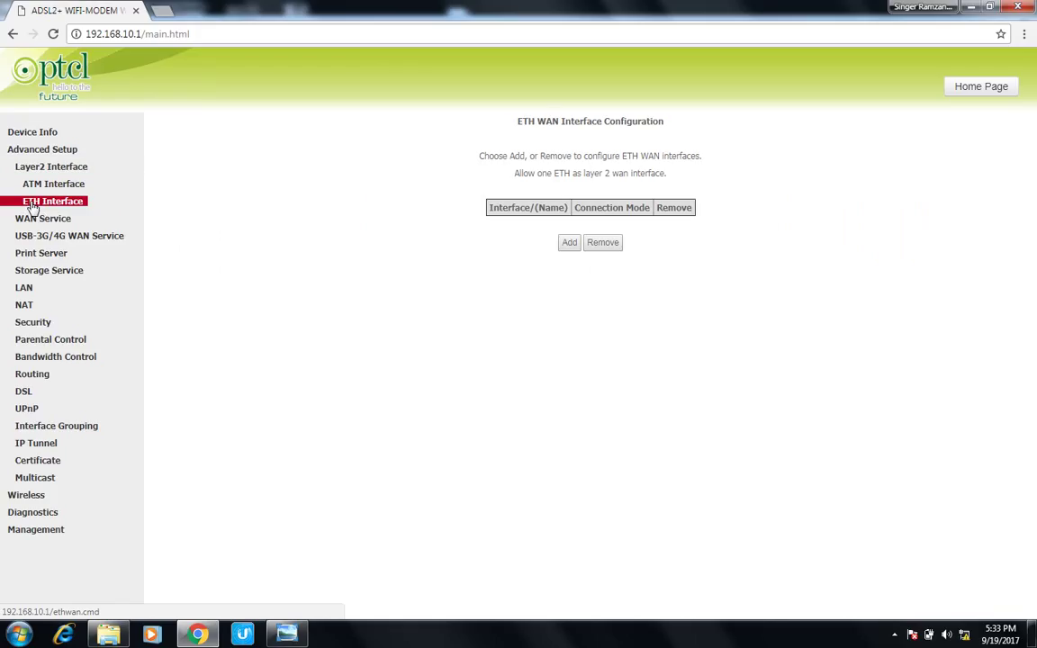
{"action": "left_click", "coordinate": [570, 244]}
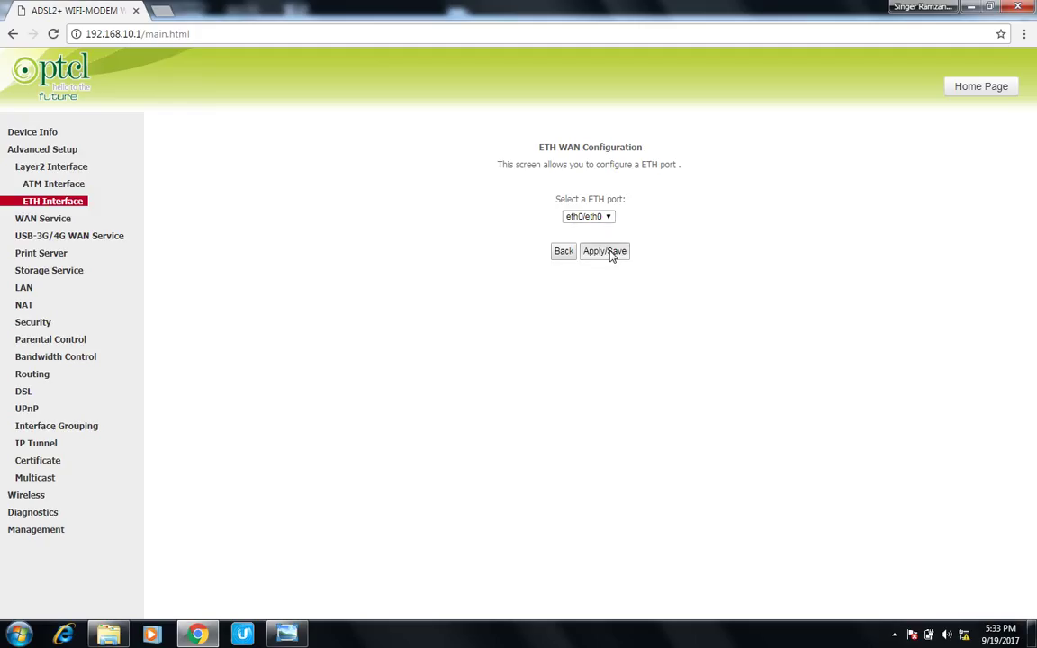
{"action": "left_click", "coordinate": [612, 256]}
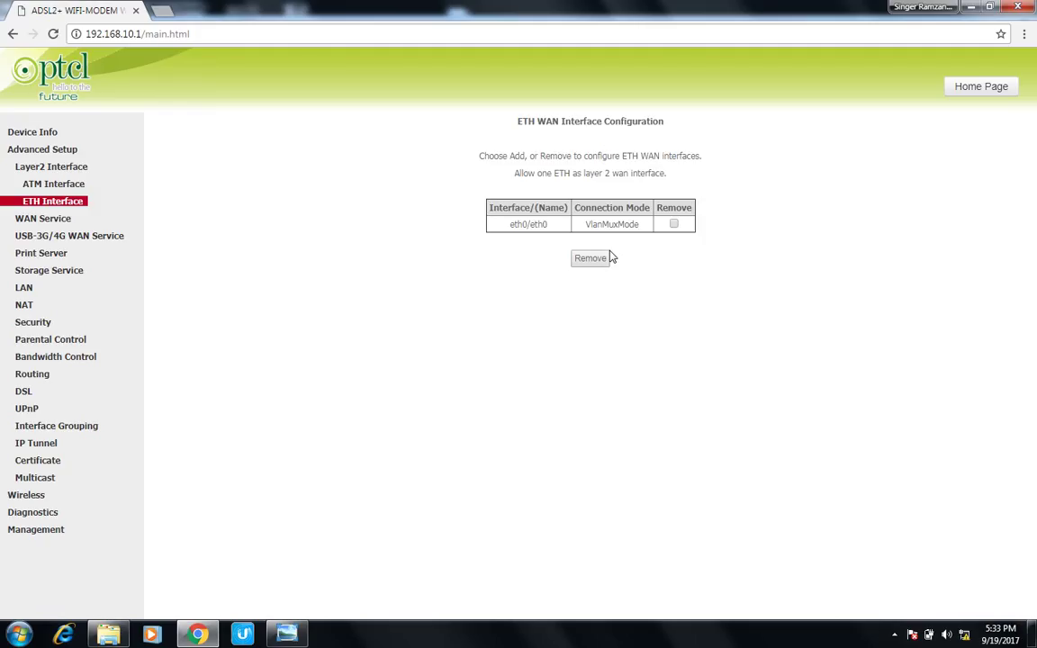
Step: Remove the eth0/eth0 interface and re-add it as the WAN port in VlanMuxMode
{"action": "left_click", "coordinate": [591, 261]}
{"action": "left_click", "coordinate": [595, 260]}
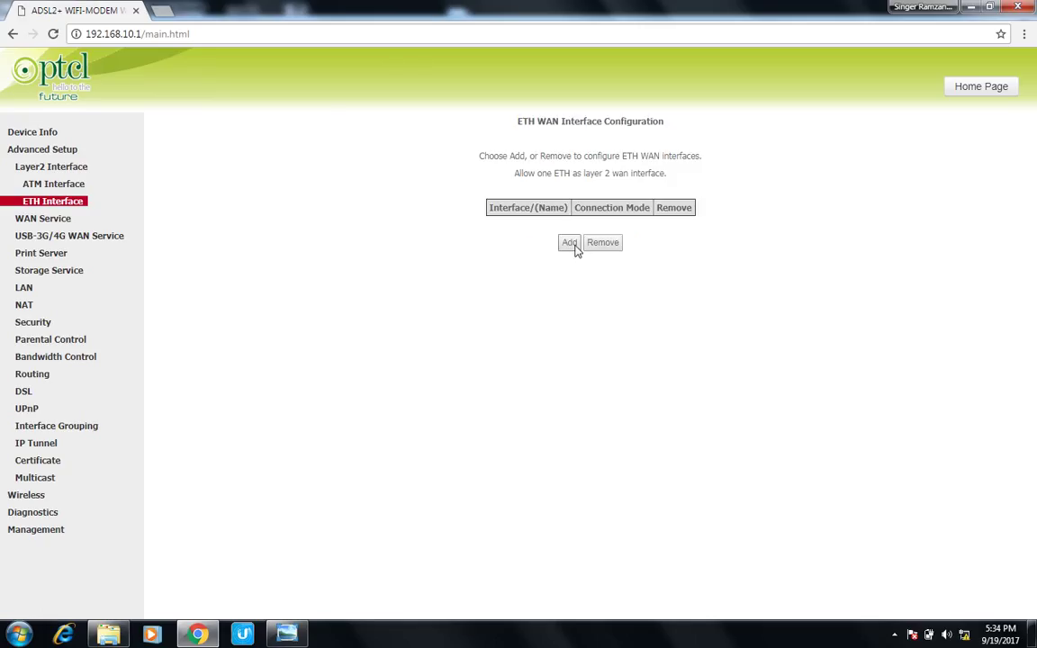
{"action": "left_click", "coordinate": [569, 244]}
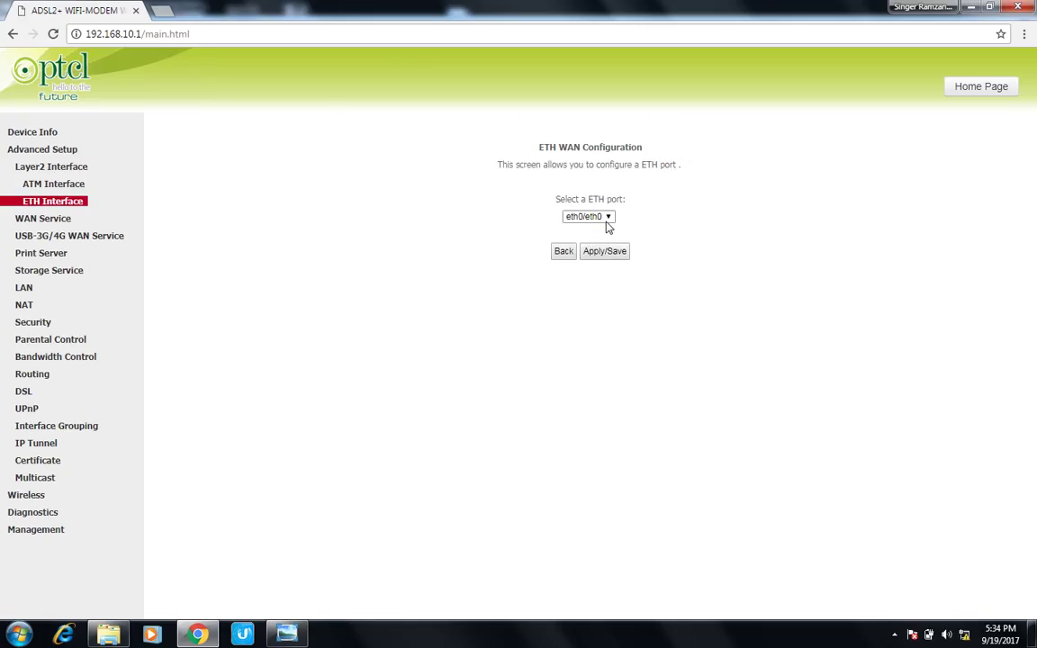
{"action": "left_click", "coordinate": [607, 218]}
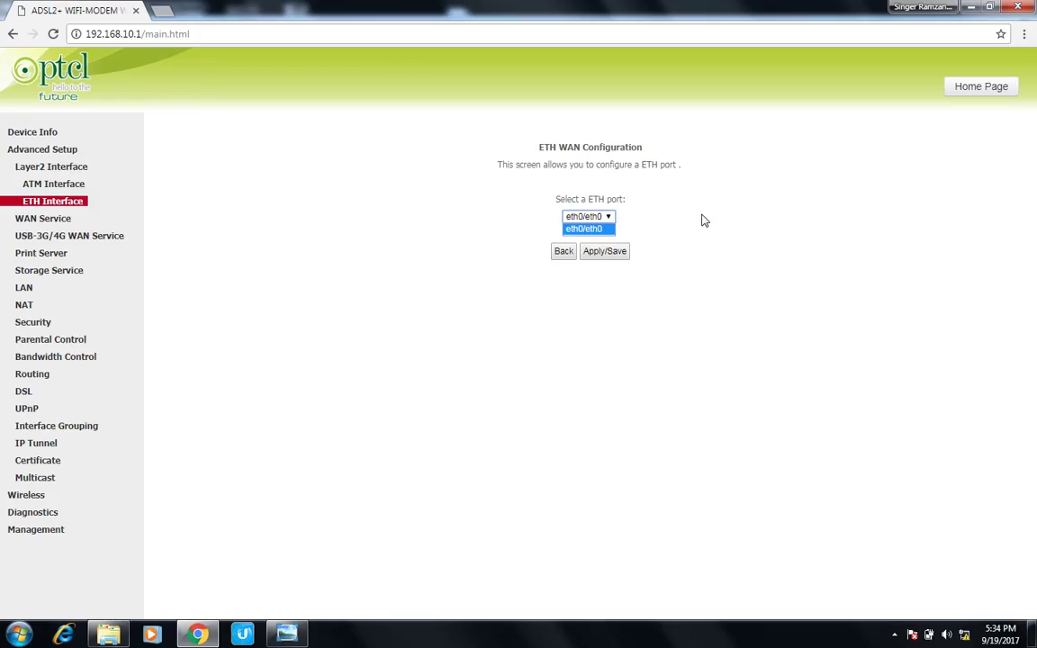
{"action": "left_click", "coordinate": [616, 255]}
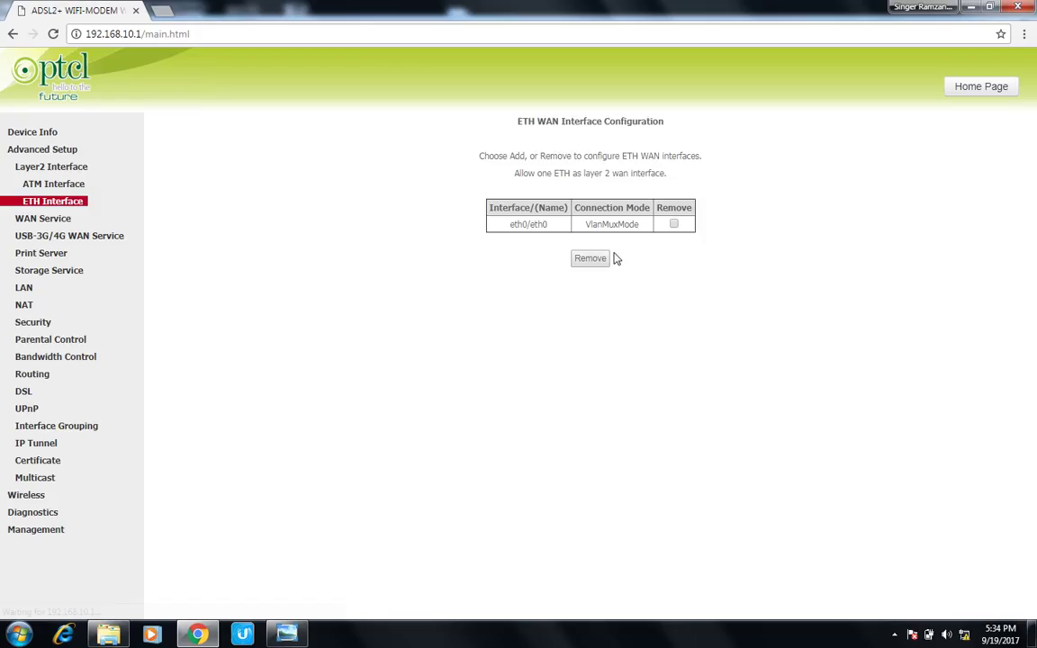
{"action": "left_click", "coordinate": [34, 219]}
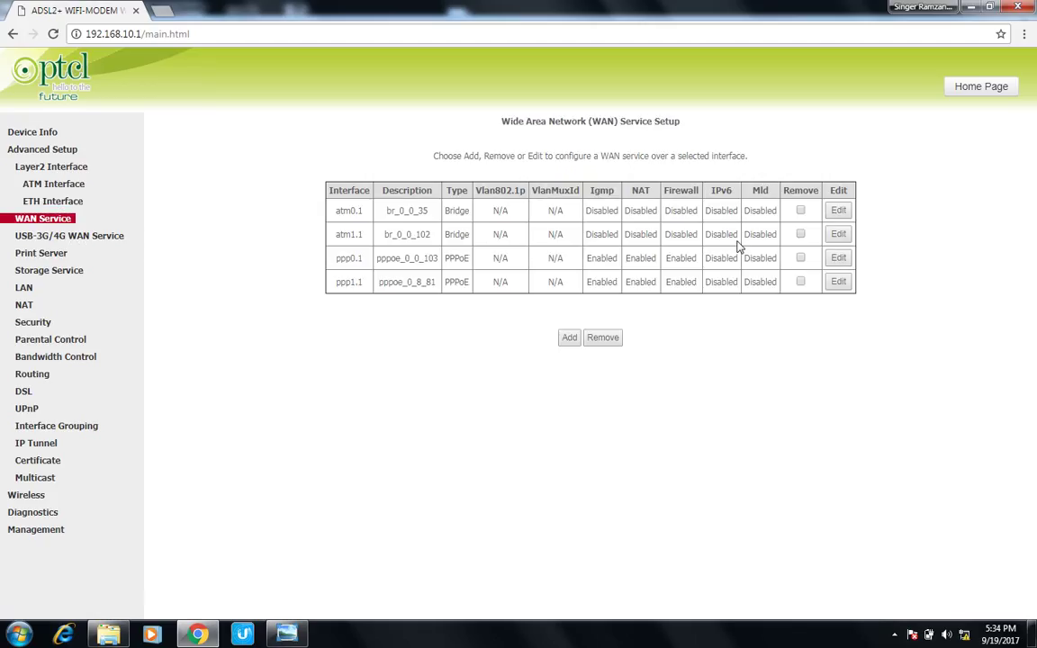
Step: Delete the four existing WAN services: ppp1.1, ppp0.1, atm1.1 and atm0.1
{"action": "left_click", "coordinate": [800, 282]}
{"action": "left_click", "coordinate": [801, 259]}
{"action": "left_click", "coordinate": [800, 234]}
{"action": "left_click", "coordinate": [800, 210]}
{"action": "left_click", "coordinate": [604, 338]}
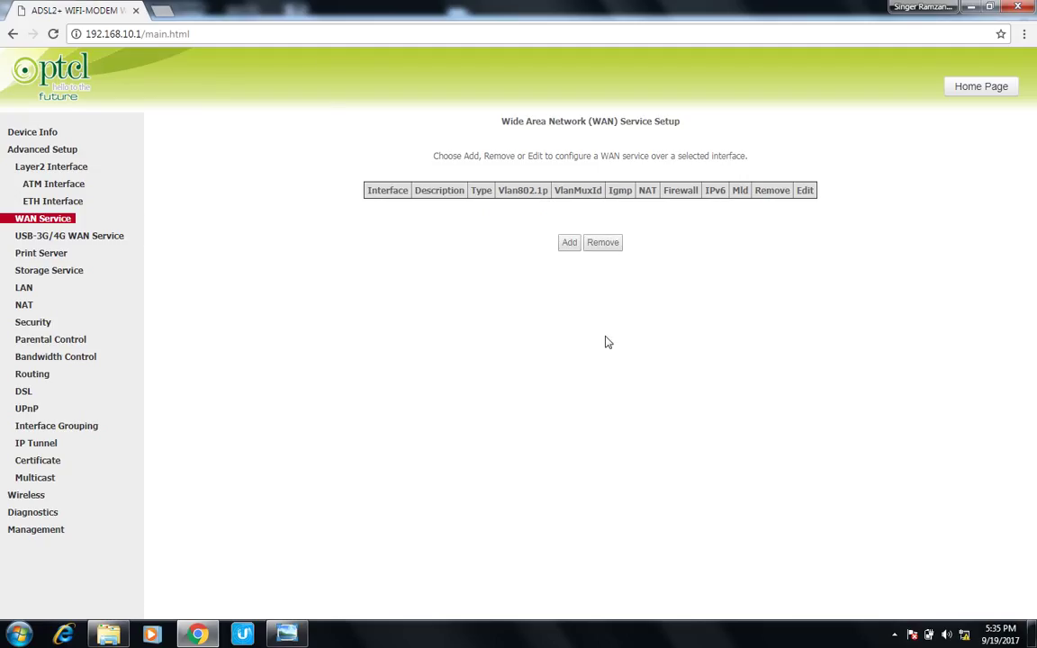
Step: Start a new WAN service on layer 2 interface eth0/eth0
{"action": "left_click", "coordinate": [570, 243]}
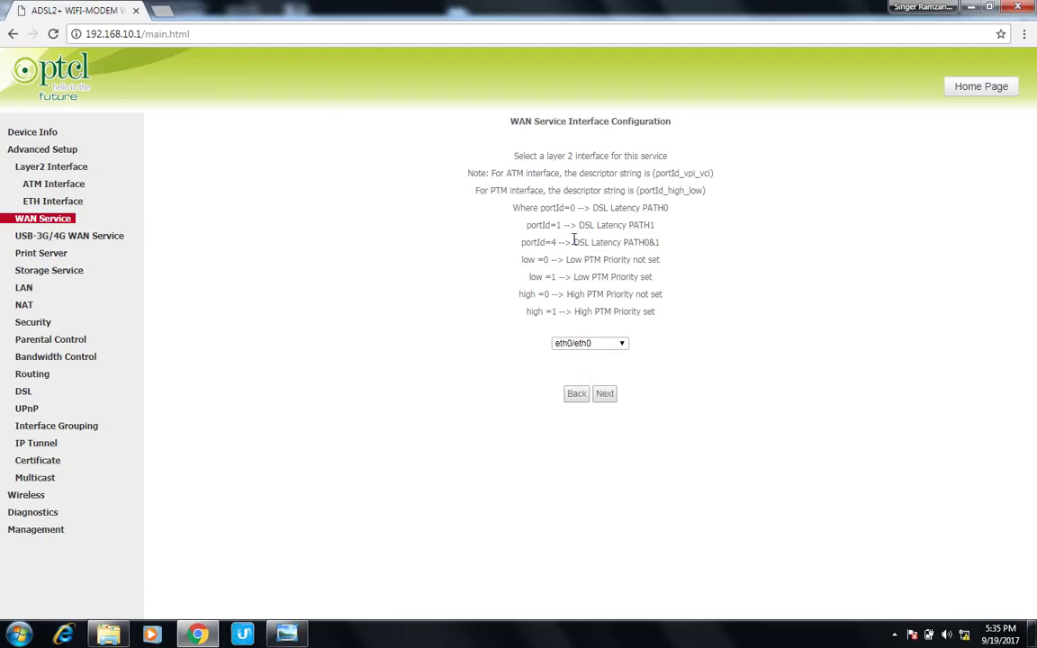
{"action": "left_click", "coordinate": [623, 346]}
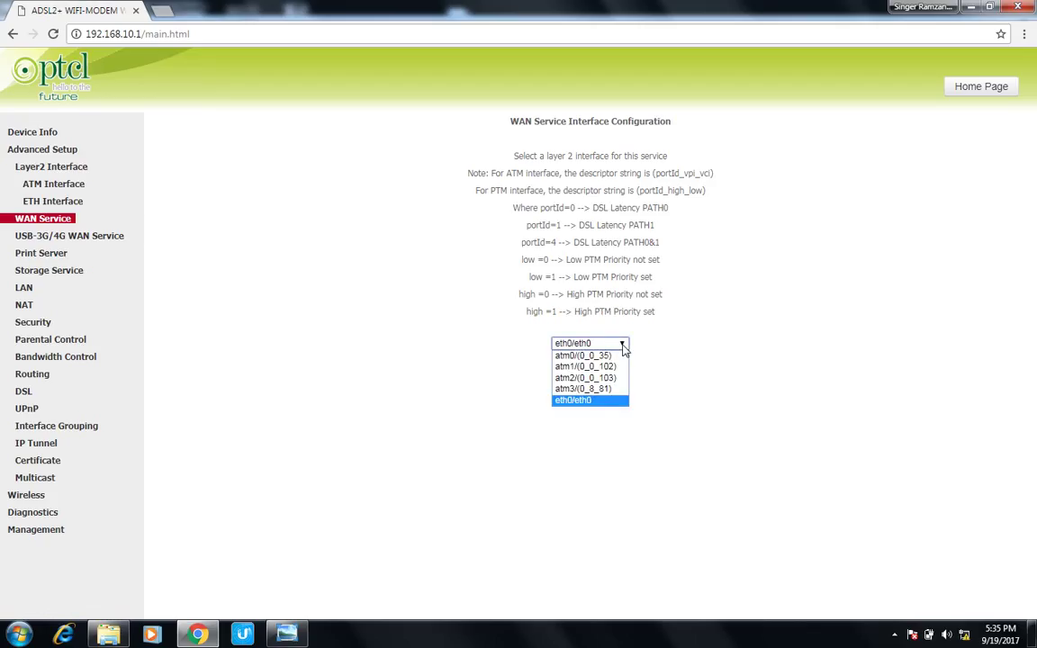
{"action": "left_click", "coordinate": [587, 401]}
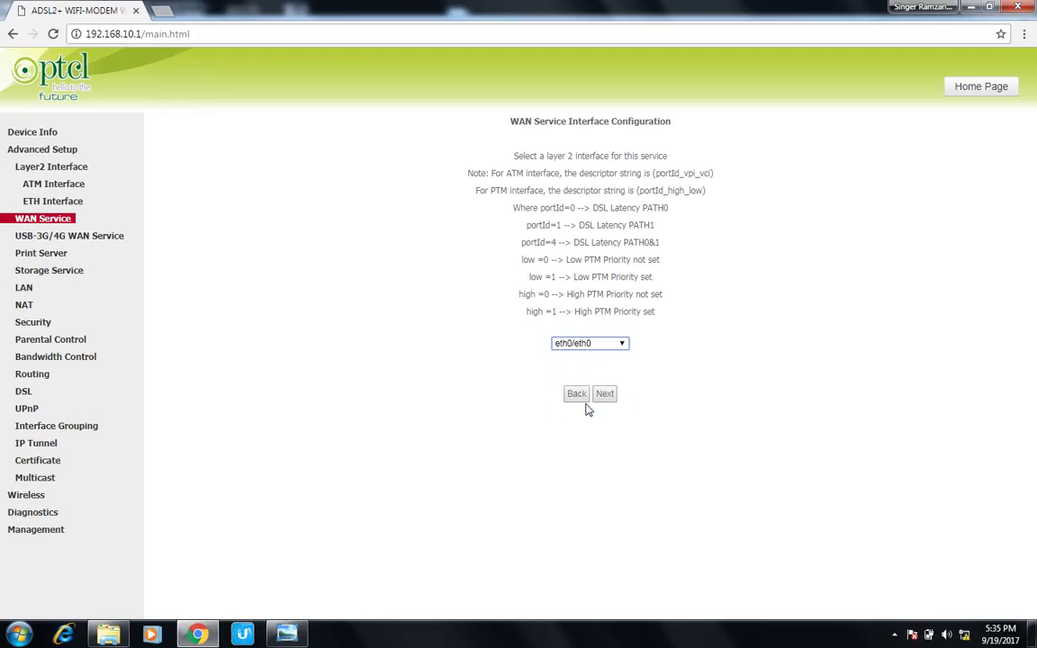
{"action": "left_click", "coordinate": [606, 394]}
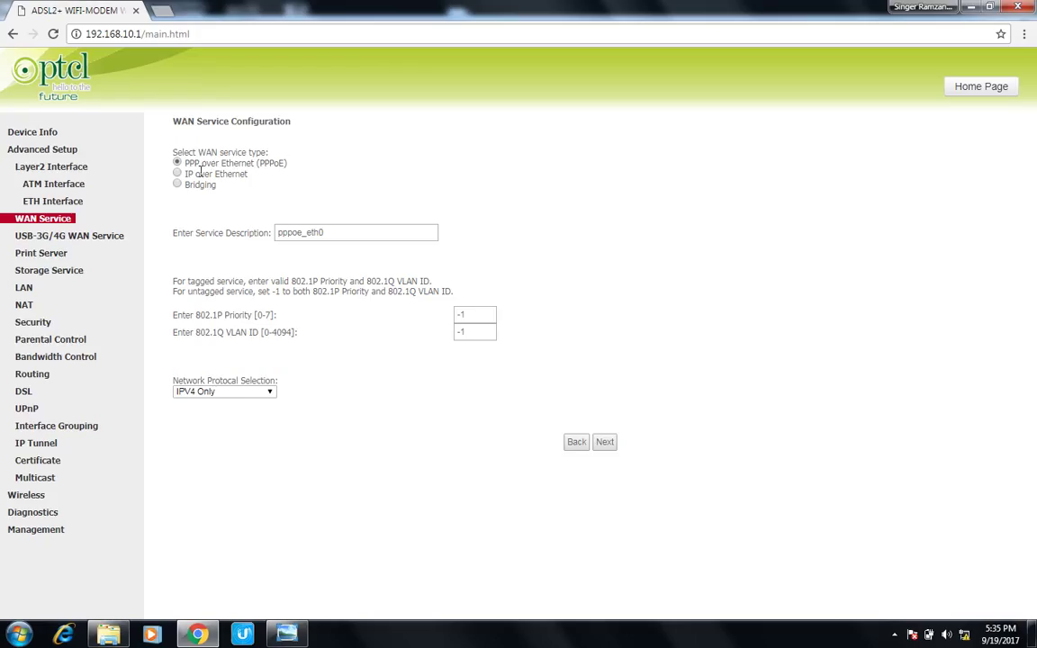
Step: Choose IP over Ethernet with automatic WAN addressing, full-cone NAT and IGMP multicast enabled
{"action": "left_click", "coordinate": [178, 175]}
{"action": "left_click", "coordinate": [600, 444]}
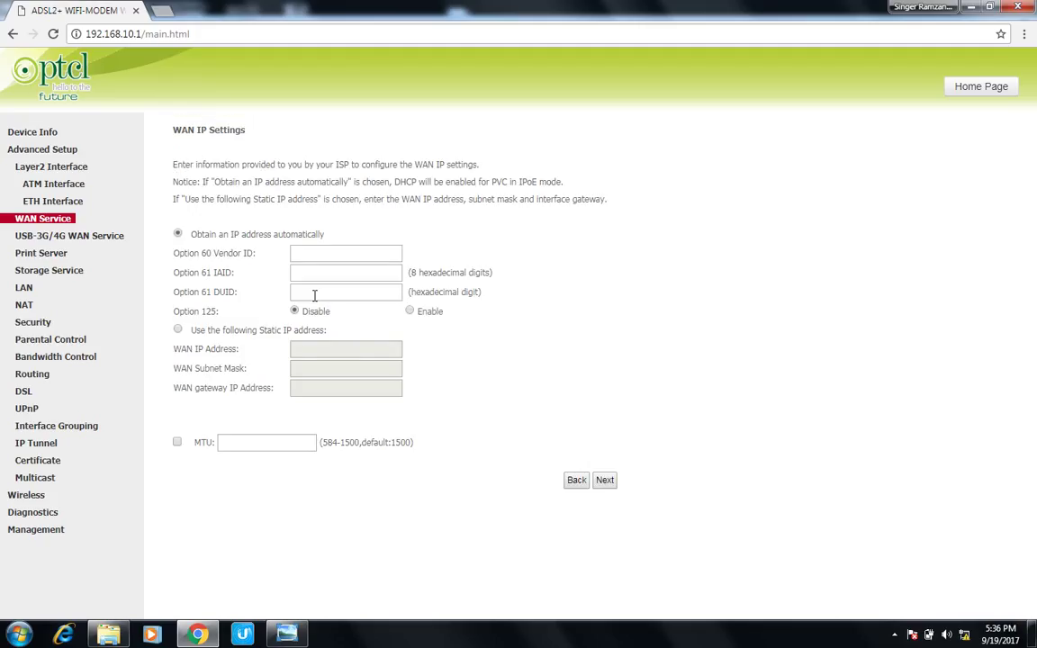
{"action": "left_click", "coordinate": [605, 480]}
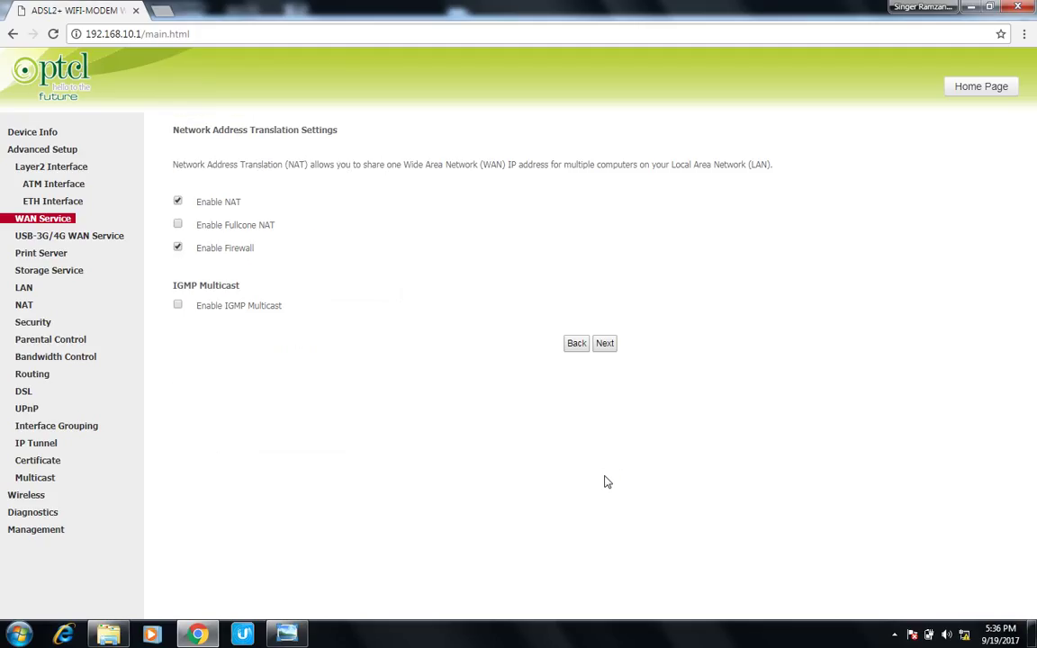
{"action": "left_click", "coordinate": [178, 226]}
{"action": "left_click", "coordinate": [179, 323]}
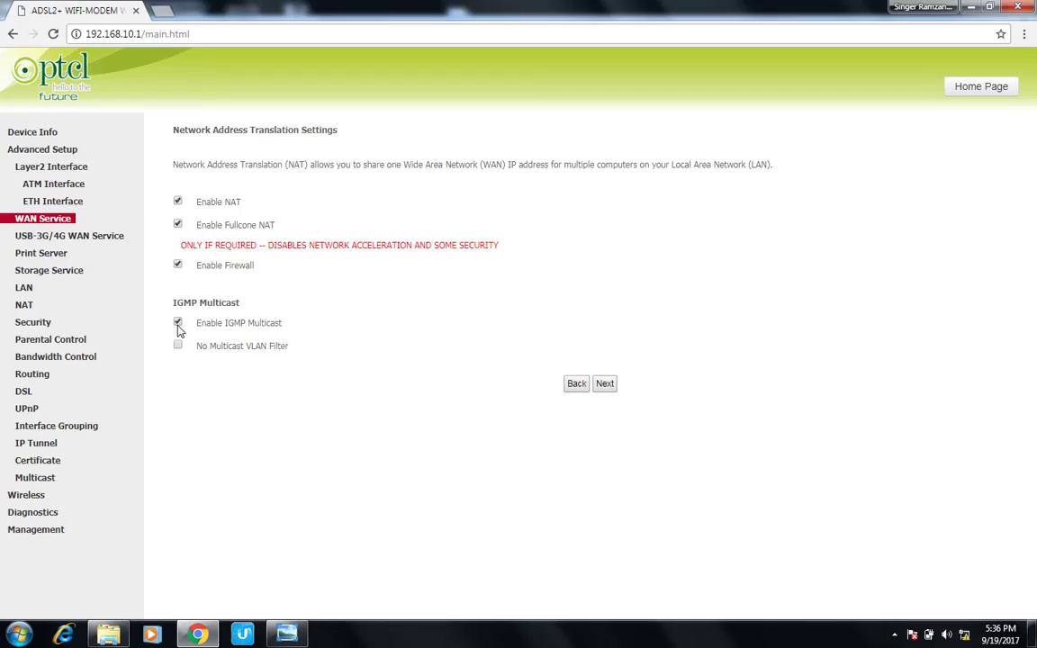
Step: Accept the default gateway and DNS settings and save the IPoE service on eth0.1
{"action": "left_click", "coordinate": [605, 384]}
{"action": "left_click", "coordinate": [605, 511]}
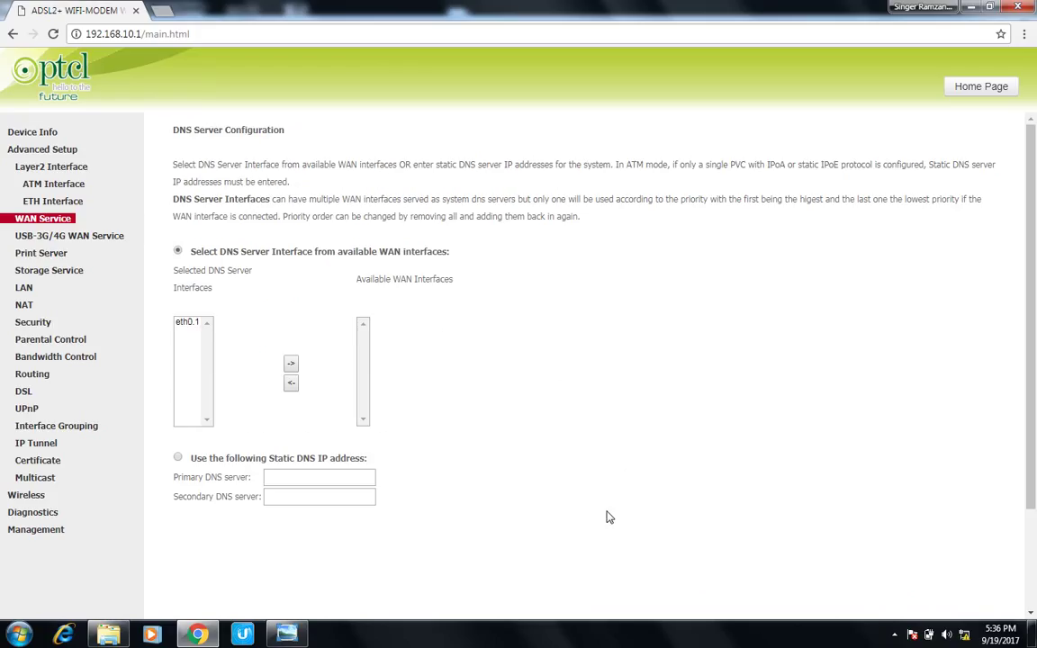
{"action": "scroll", "coordinate": [605, 551], "scroll_direction": "down", "scroll_amount": 2}
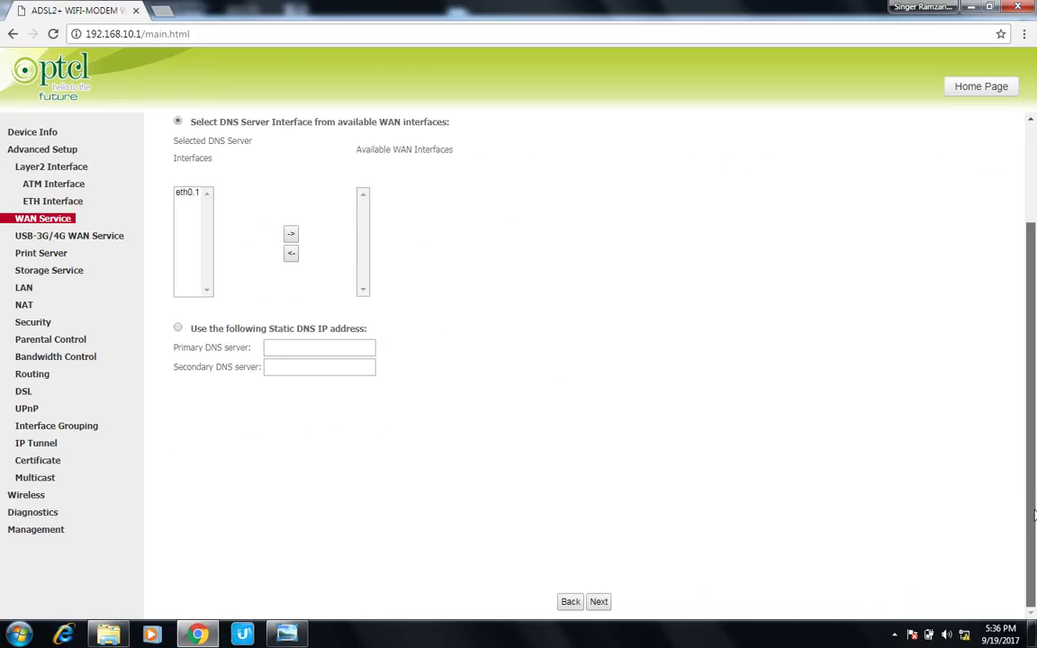
{"action": "left_click", "coordinate": [600, 602]}
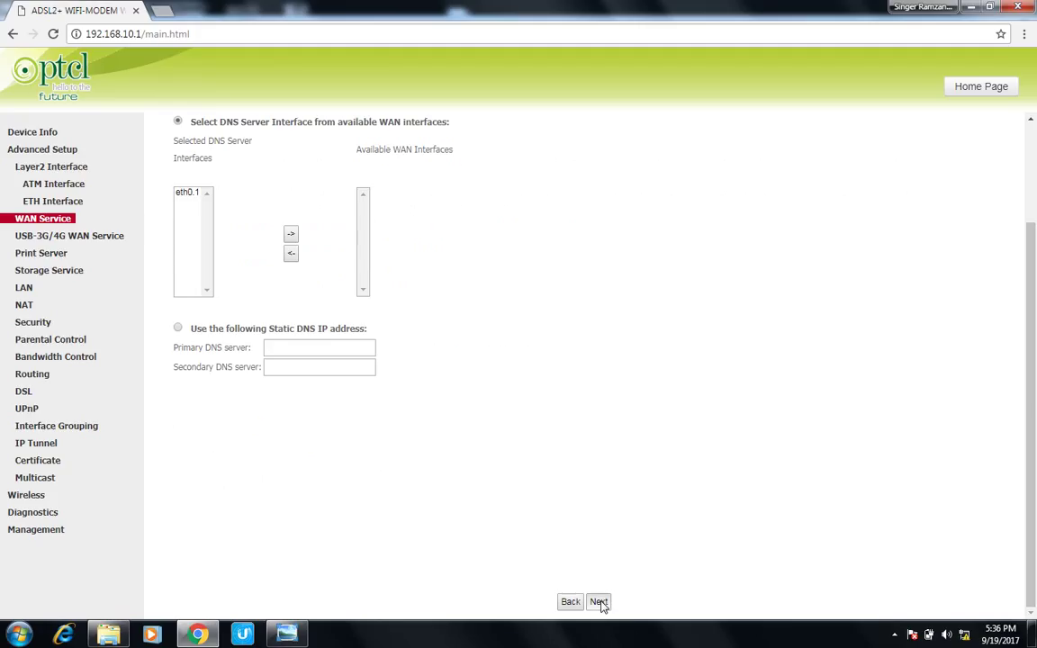
{"action": "left_click", "coordinate": [605, 370]}
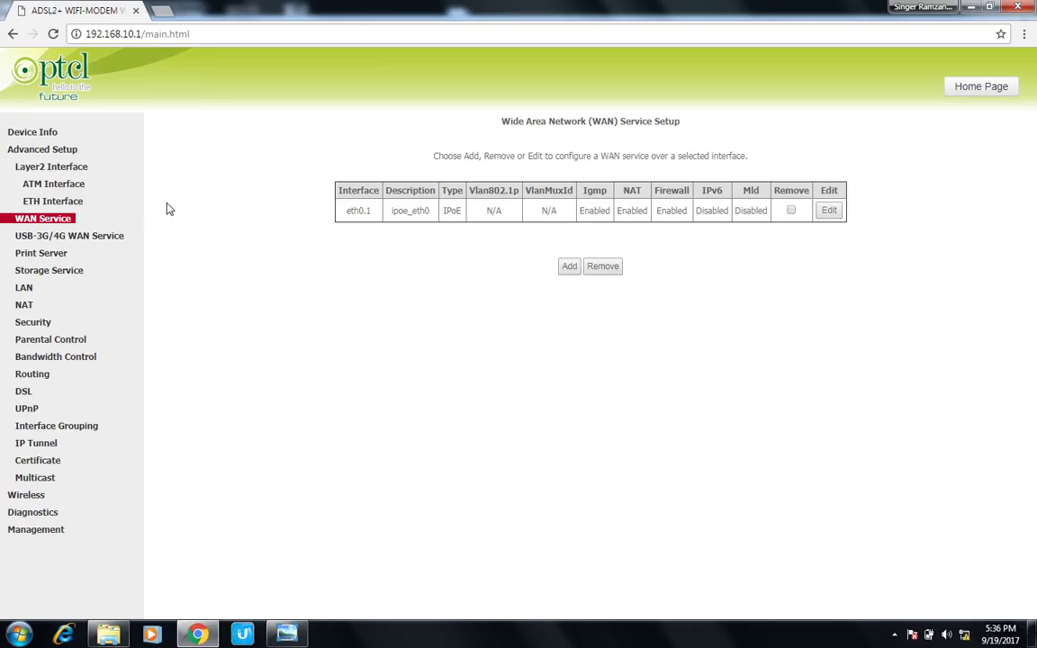
Step: View Device Info showing the connection up with WAN IPv4 address 192.168.5.104 and gateway 192.168.5.5
{"action": "left_click", "coordinate": [27, 136]}
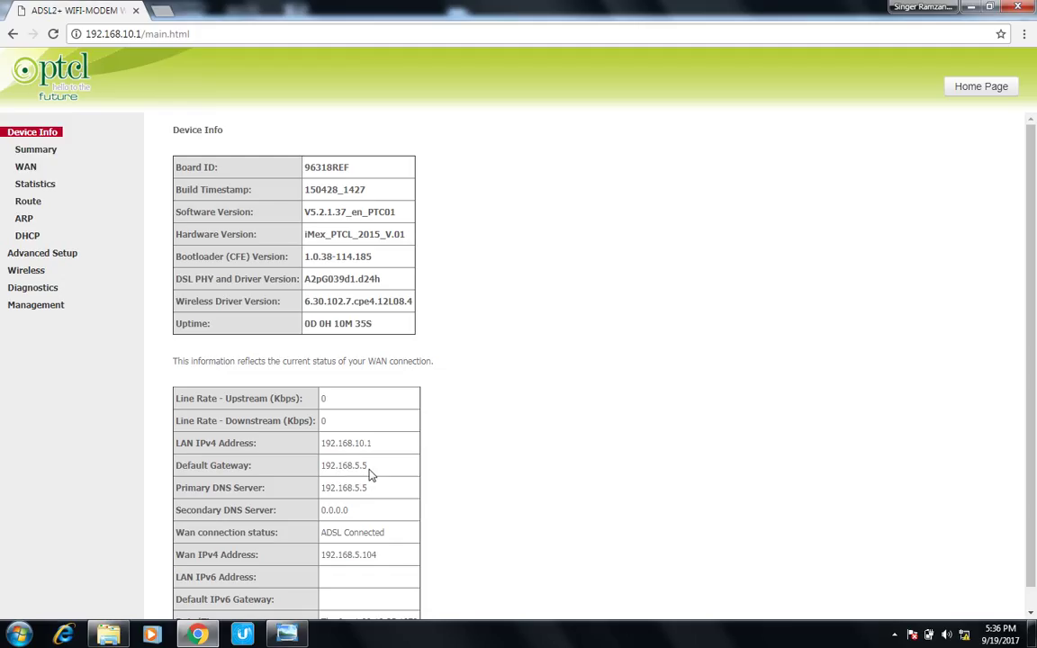
Step: Show the Wireless Basic page, with wireless enabled and SSID PTCL-BB
{"action": "left_click", "coordinate": [29, 270]}
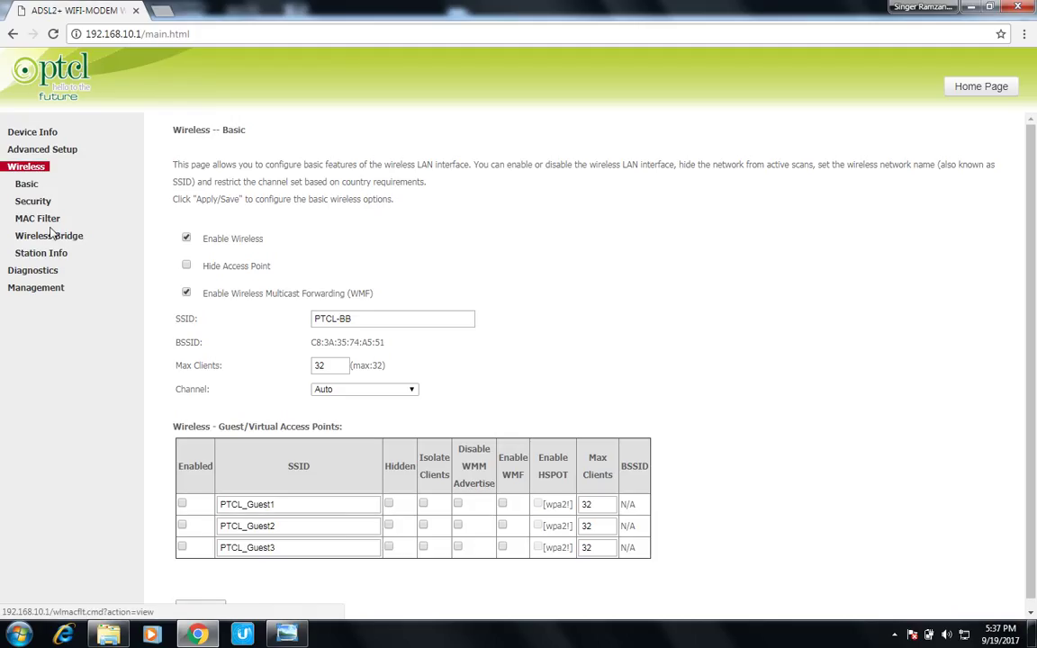
{"action": "left_click", "coordinate": [50, 256]}
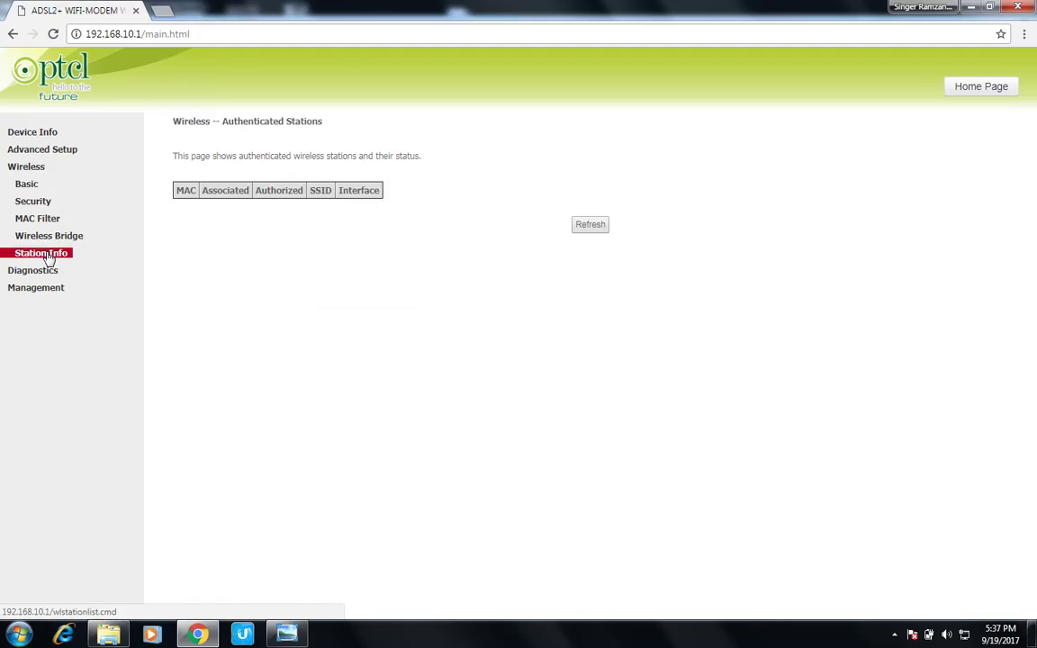
{"action": "left_click", "coordinate": [42, 238]}
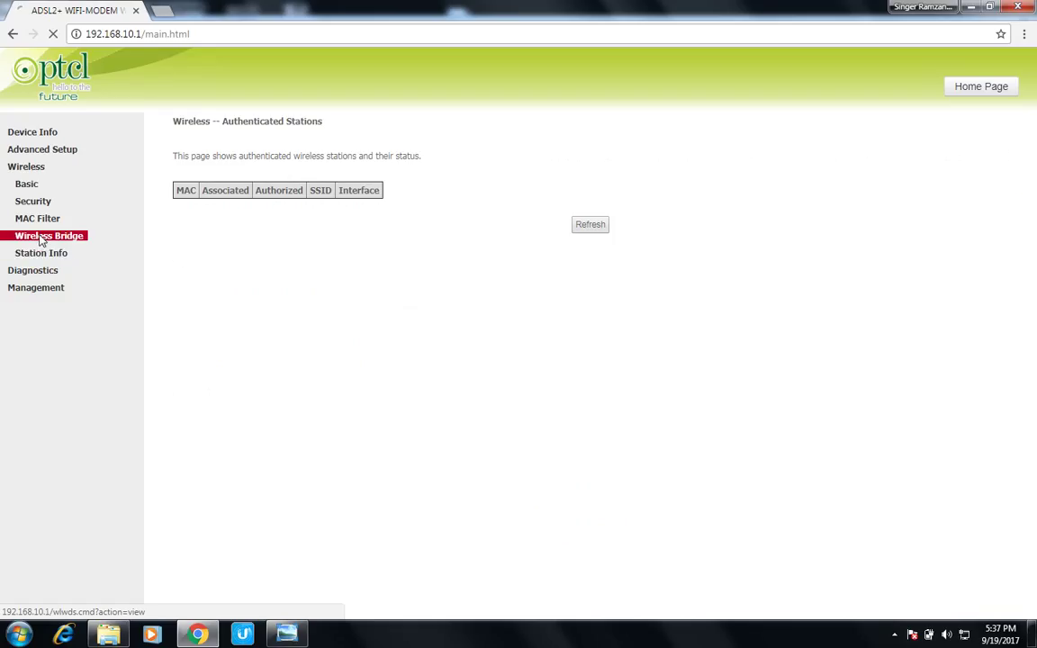
{"action": "left_click", "coordinate": [36, 219]}
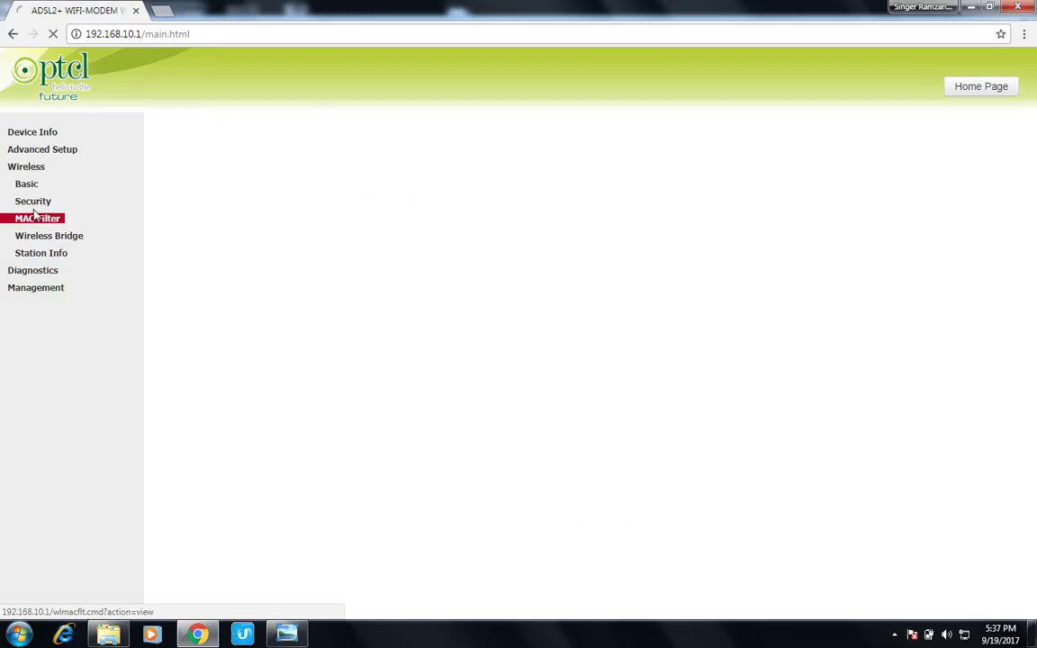
{"action": "left_click", "coordinate": [33, 203]}
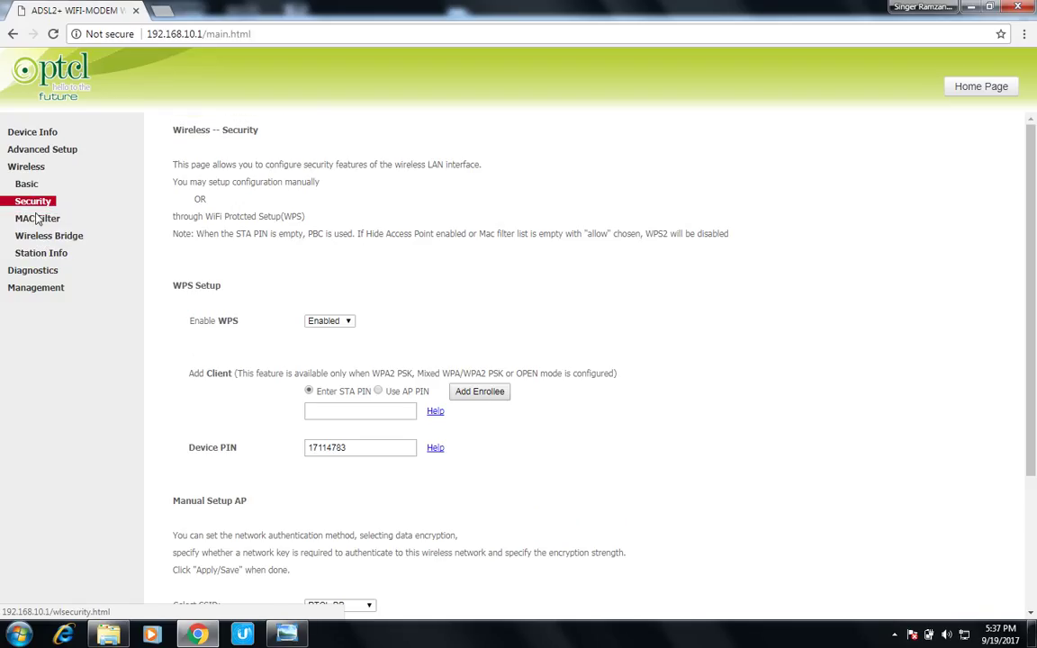
{"action": "left_click", "coordinate": [36, 204]}
{"action": "left_click", "coordinate": [28, 168]}
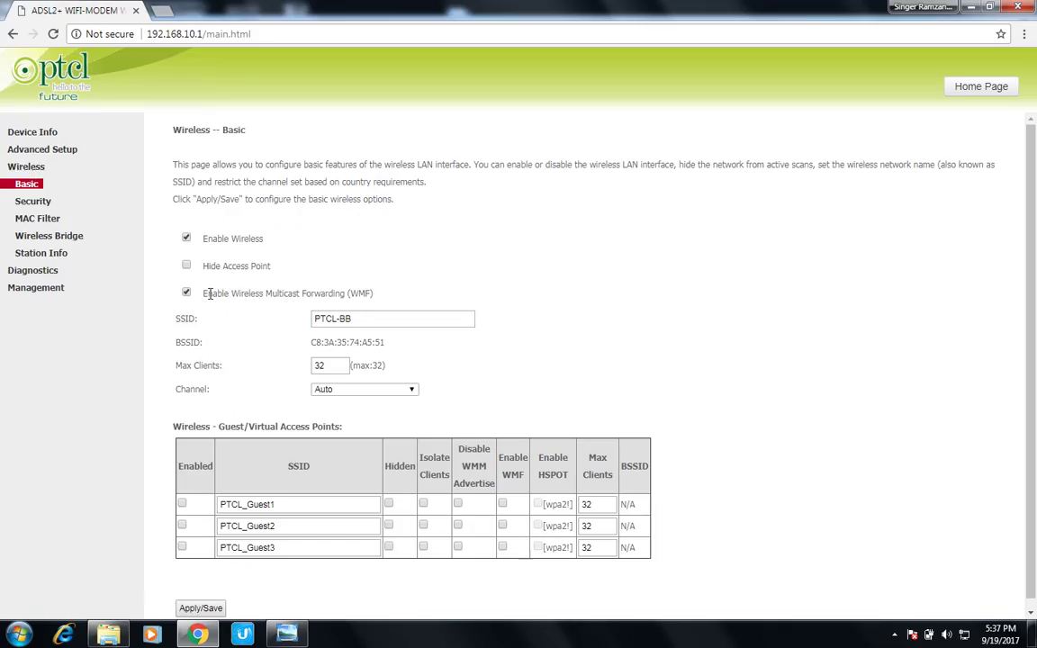
{"action": "left_click", "coordinate": [28, 167]}
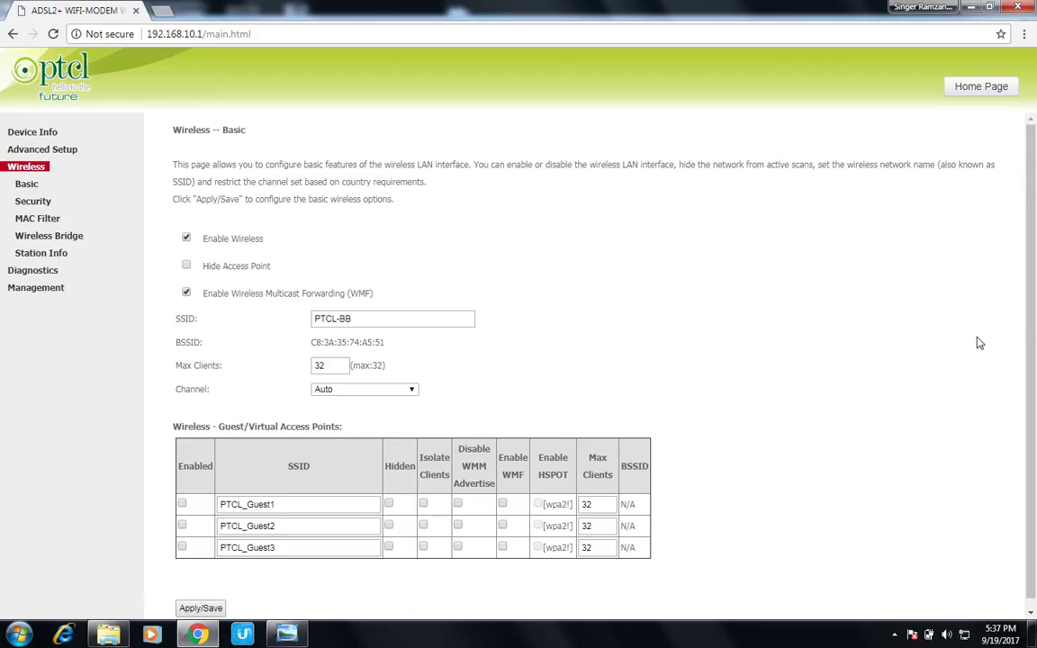
{"action": "scroll", "coordinate": [1029, 337], "scroll_direction": "down", "scroll_amount": 1}
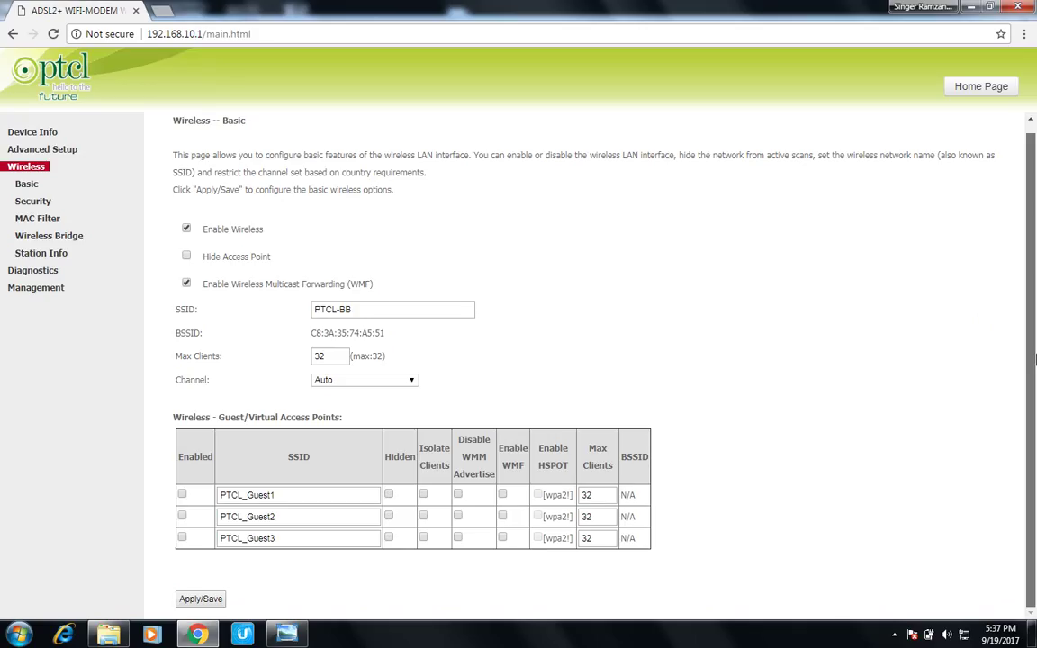
{"action": "scroll", "coordinate": [1035, 359], "scroll_direction": "up", "scroll_amount": 1}
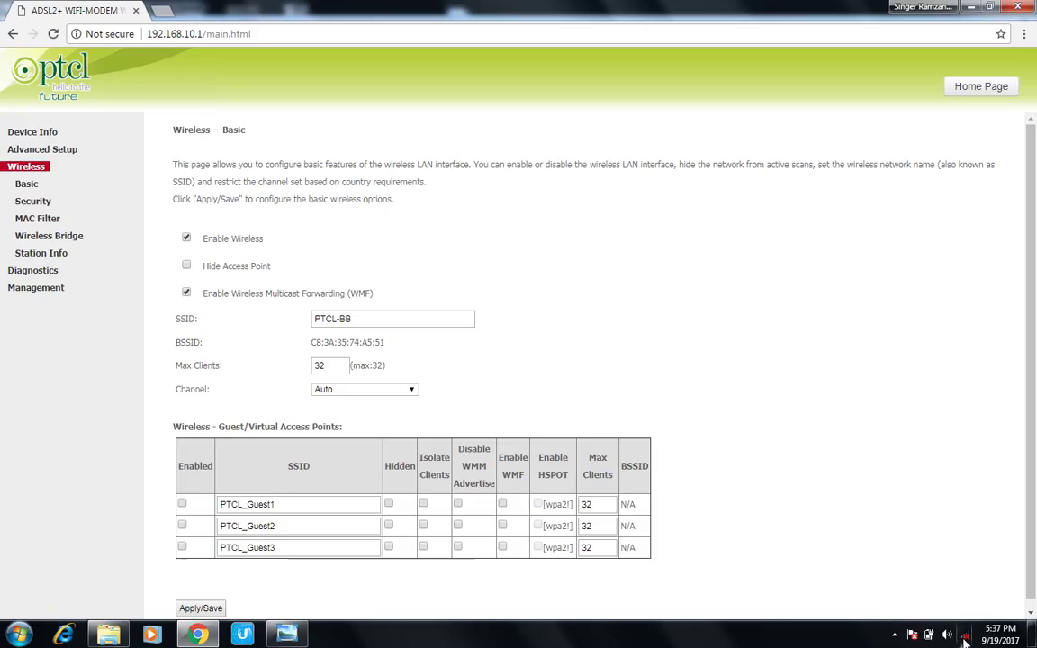
Step: Try connecting to PTCL-BB from the wireless flyout and dismiss the failure notice
{"action": "left_click", "coordinate": [964, 638]}
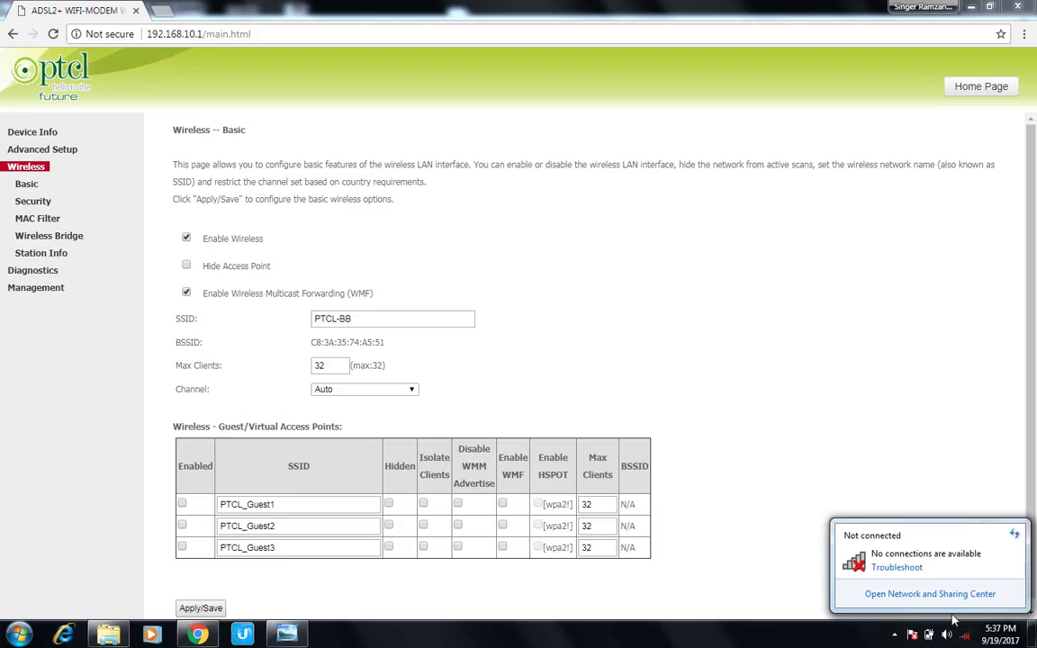
{"action": "left_click", "coordinate": [966, 637]}
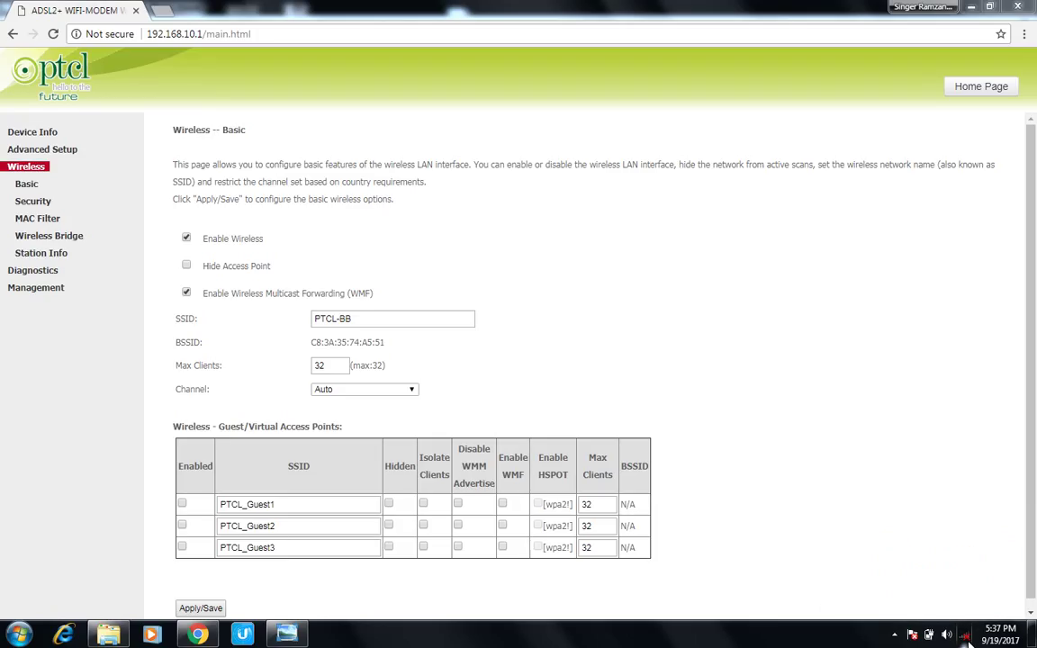
{"action": "left_click", "coordinate": [966, 638]}
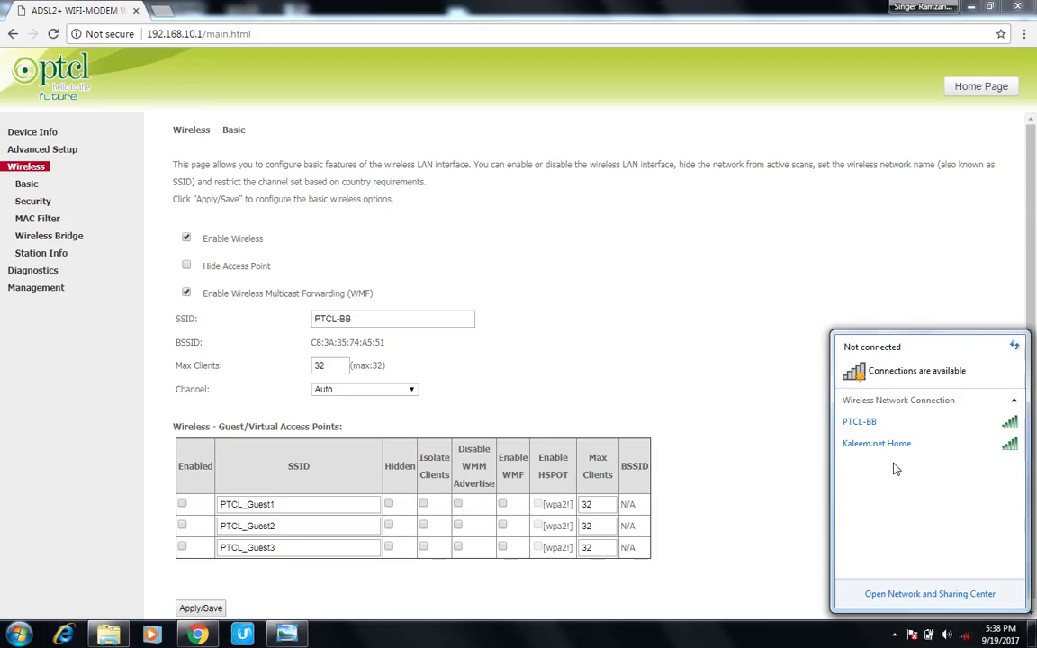
{"action": "double_click", "coordinate": [871, 425]}
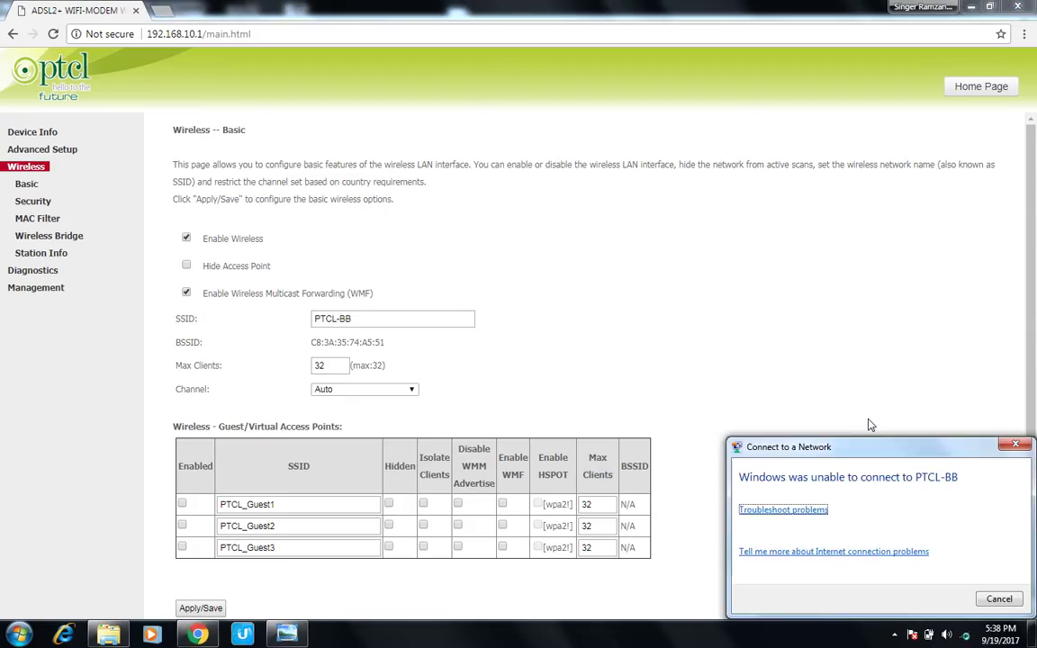
{"action": "left_click", "coordinate": [1000, 599]}
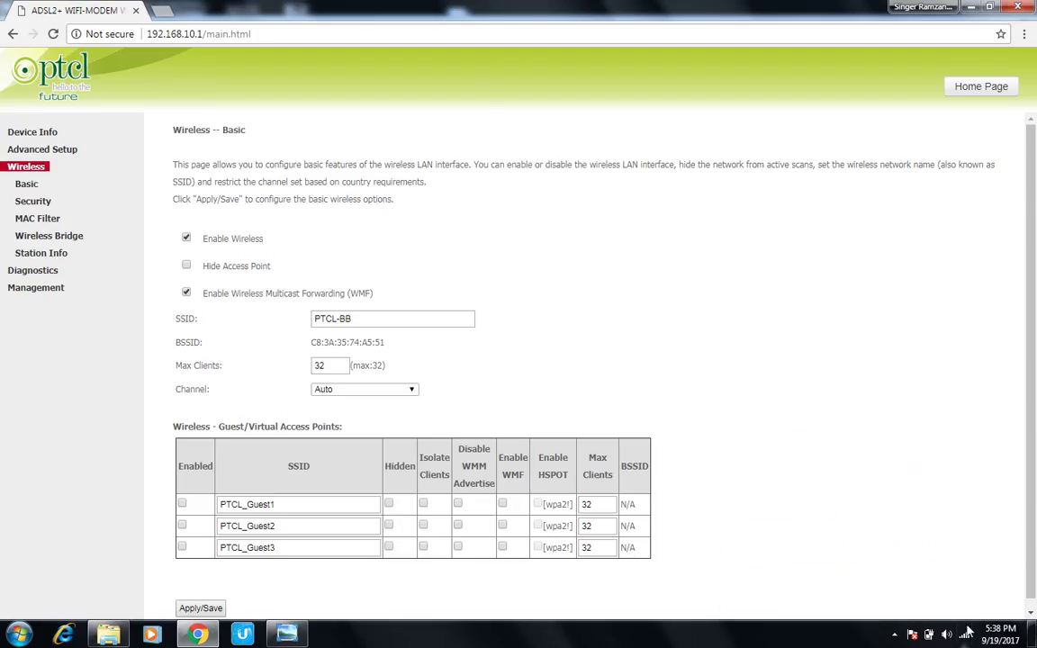
Step: Retry joining PTCL-BB, dismiss the second failure, and bring the network list back up
{"action": "left_click", "coordinate": [967, 635]}
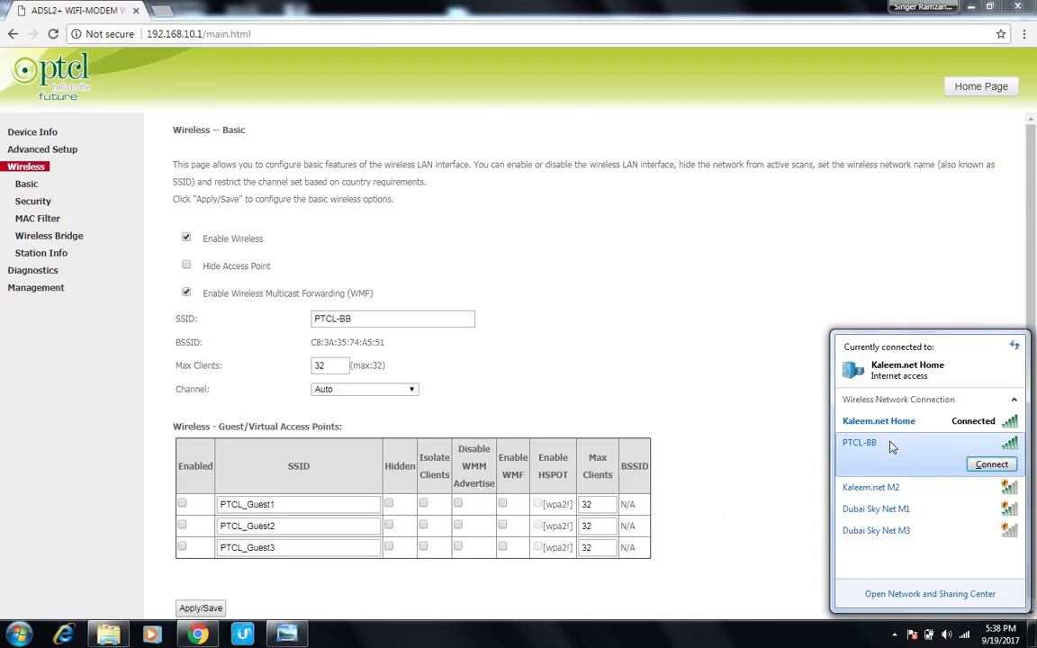
{"action": "double_click", "coordinate": [846, 443]}
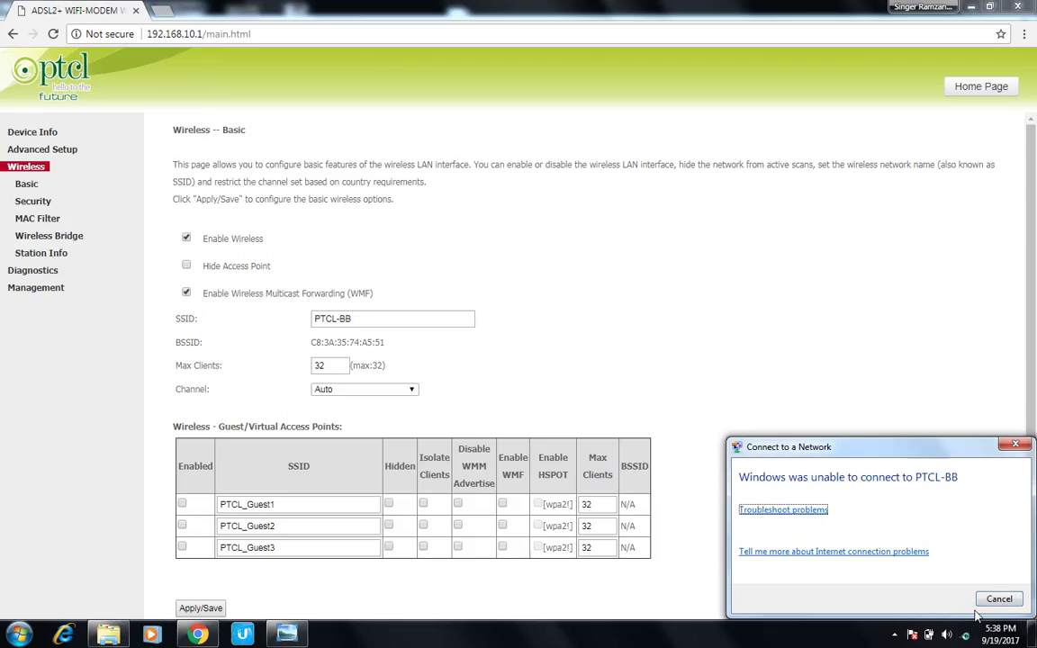
{"action": "left_click", "coordinate": [998, 599]}
{"action": "left_click", "coordinate": [964, 635]}
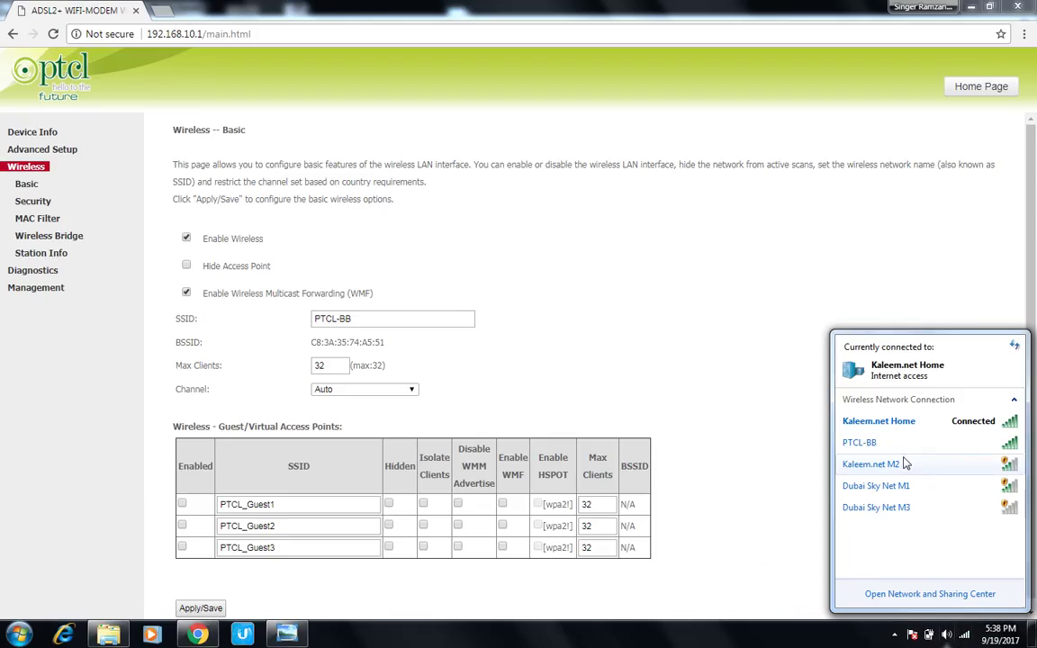
Step: In PTCL-BB's properties, replace the saved WPA2 security key with the new Wi-Fi password
{"action": "right_click", "coordinate": [886, 447]}
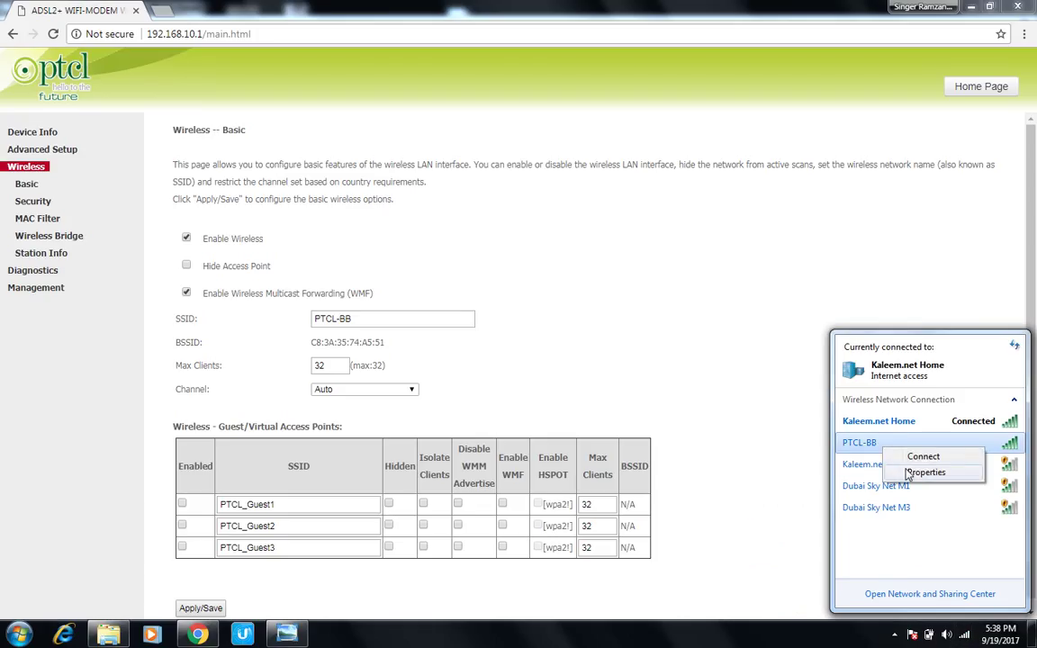
{"action": "left_click", "coordinate": [925, 473]}
{"action": "left_click", "coordinate": [206, 146]}
{"action": "key", "text": "ctrl+a"}
{"action": "key", "text": "BackSpace"}
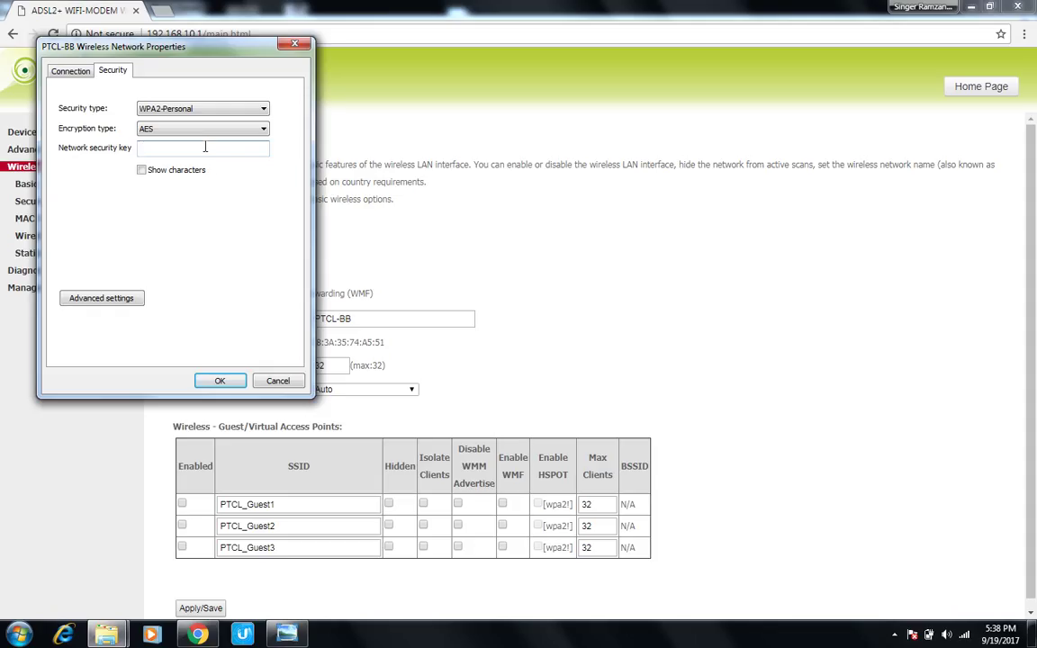
{"action": "type", "text": "aaaaaaaa"}
{"action": "left_click", "coordinate": [220, 379]}
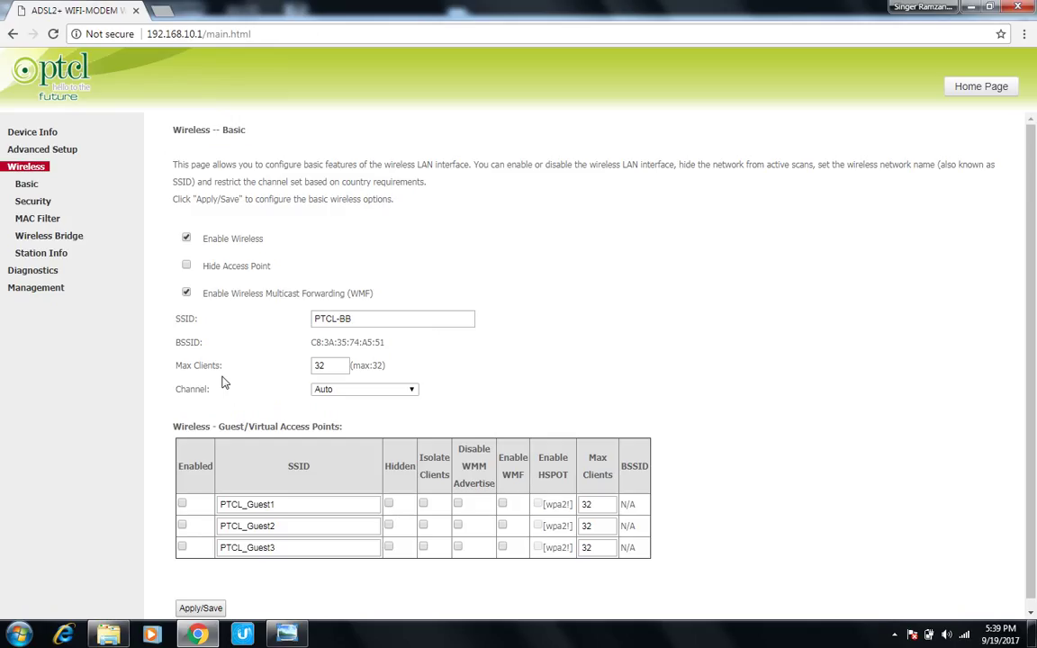
Step: Join the PC to the PTCL-BB Wi-Fi with the new key and verify it shows Internet access
{"action": "left_click", "coordinate": [963, 638]}
{"action": "double_click", "coordinate": [860, 443]}
{"action": "mouse_move", "coordinate": [966, 639]}
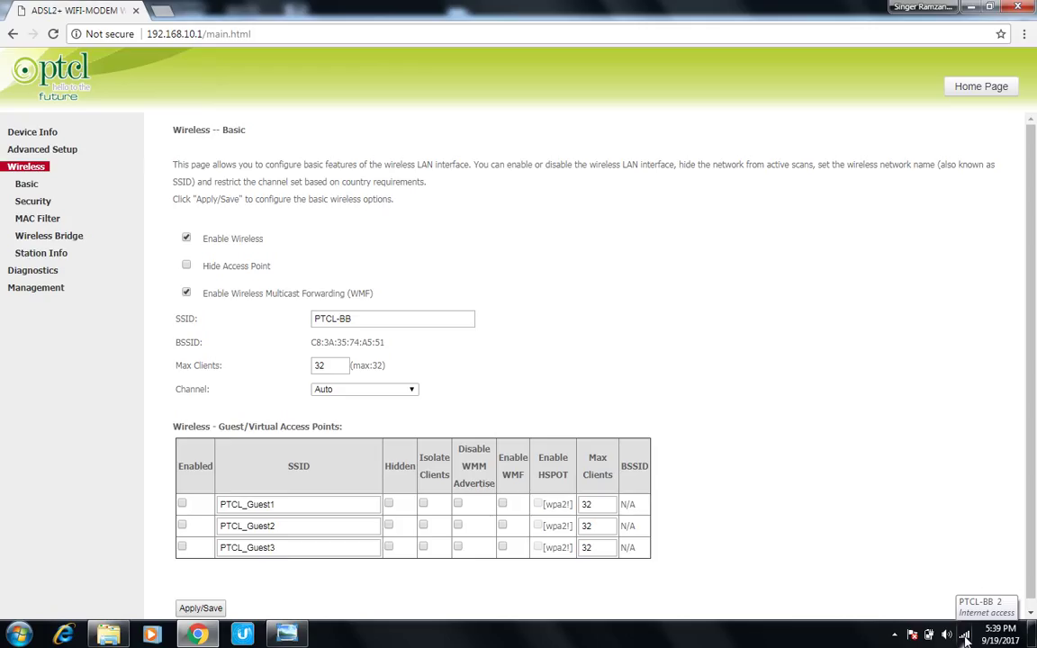
{"action": "left_click", "coordinate": [966, 638]}
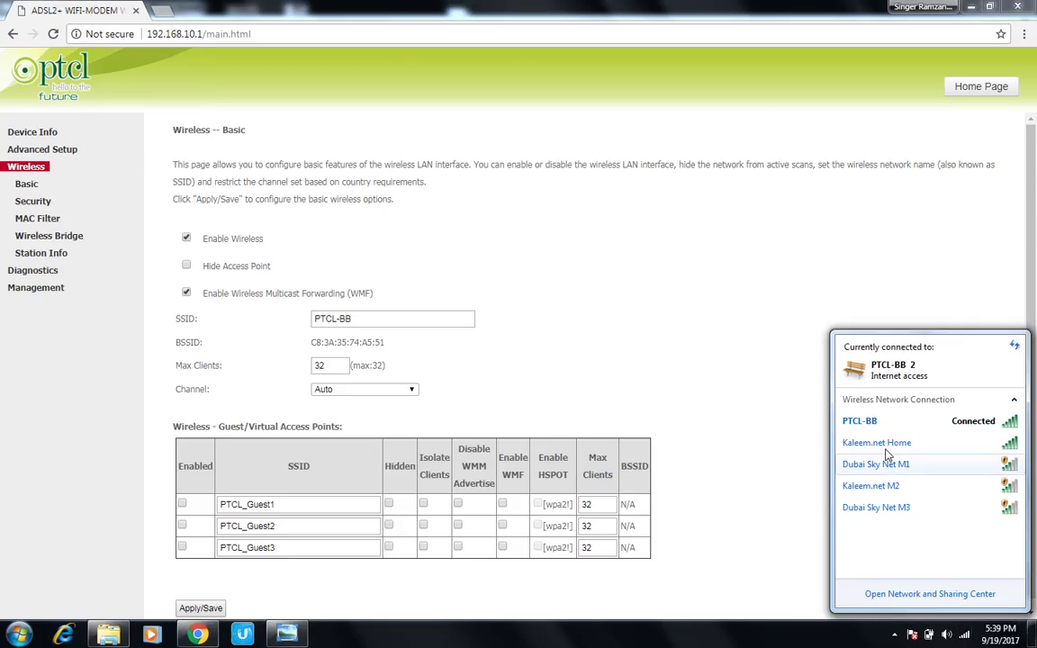
{"action": "mouse_move", "coordinate": [857, 423]}
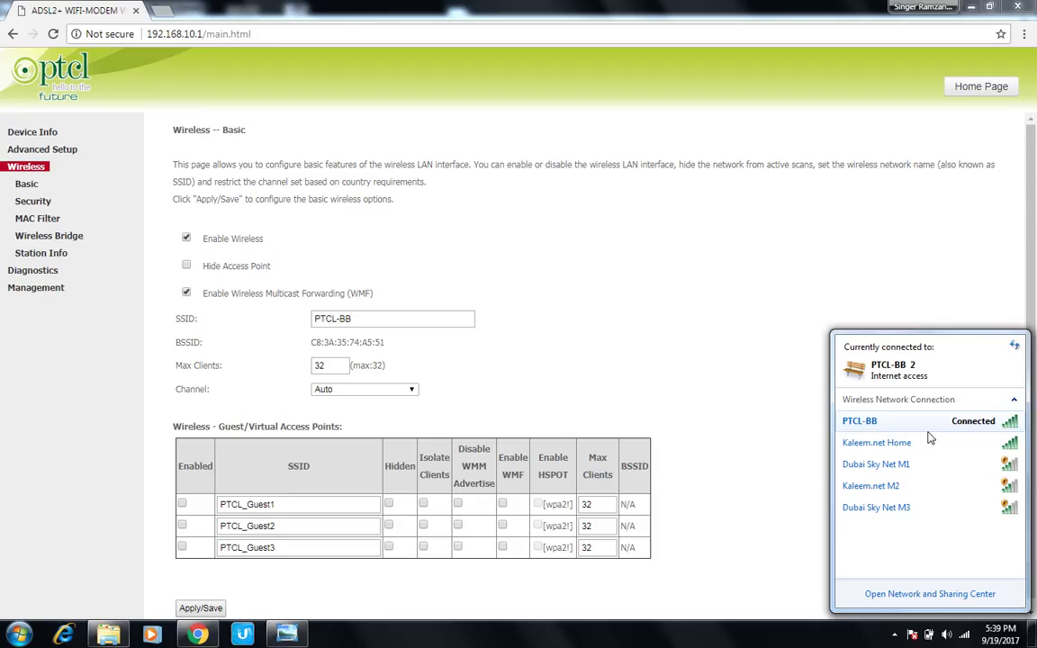
Step: View the router's device info, then load google.com in a new tab and recheck the PTCL-BB connection
{"action": "left_click", "coordinate": [30, 135]}
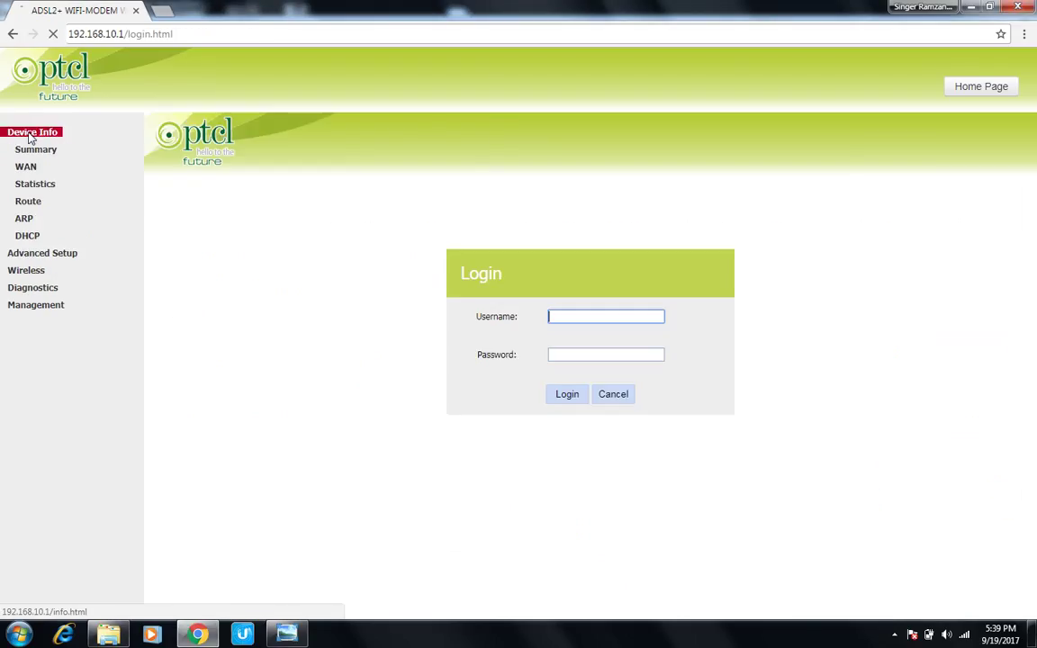
{"action": "left_click", "coordinate": [163, 11]}
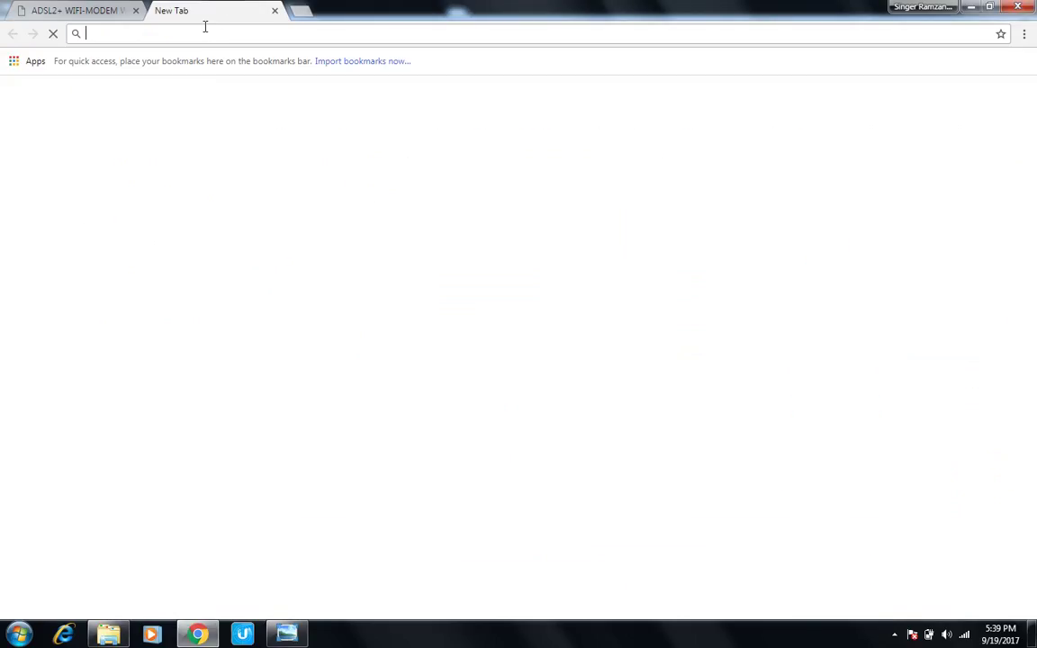
{"action": "type", "text": "google.com"}
{"action": "key", "text": "Return"}
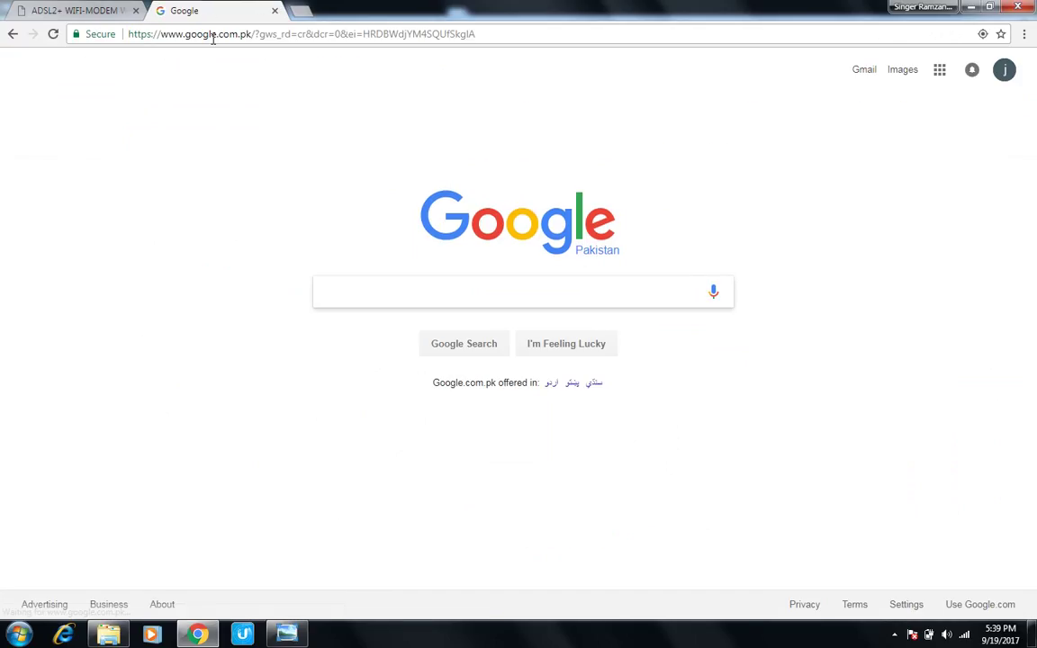
{"action": "left_click", "coordinate": [964, 636]}
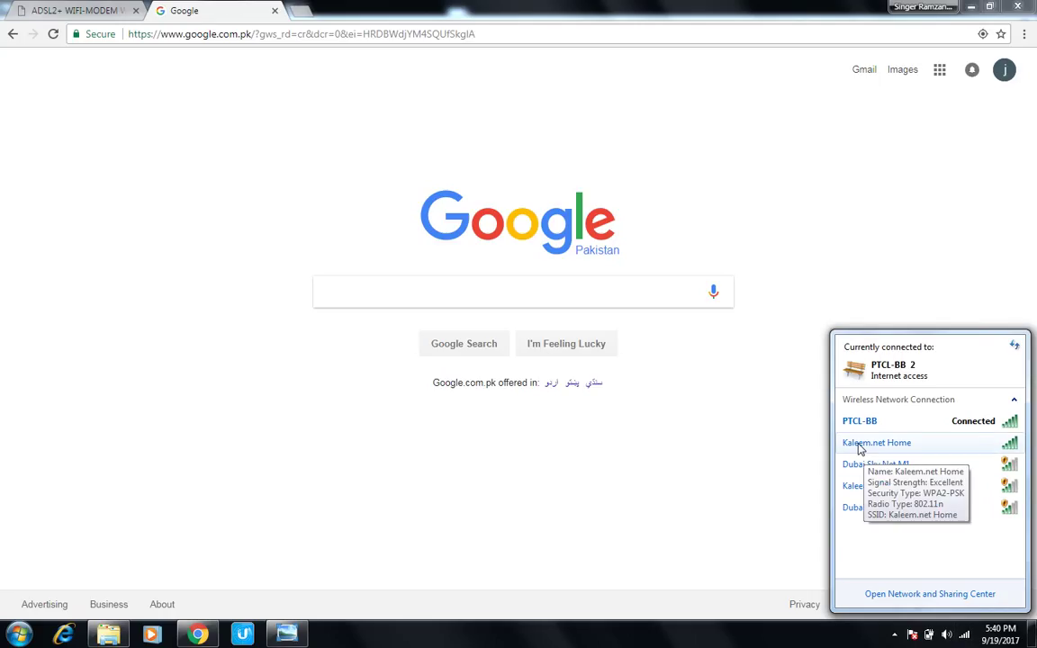